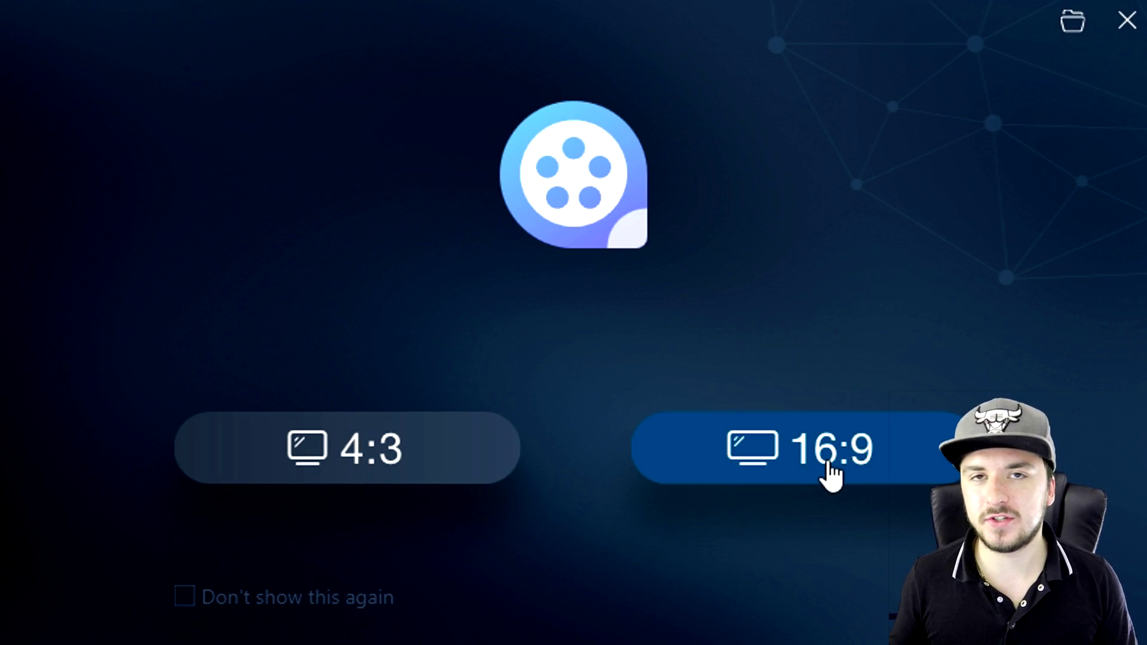
Step: Turn off the start screen, make the timeline area taller, and return to the empty timeline
click(186, 597)
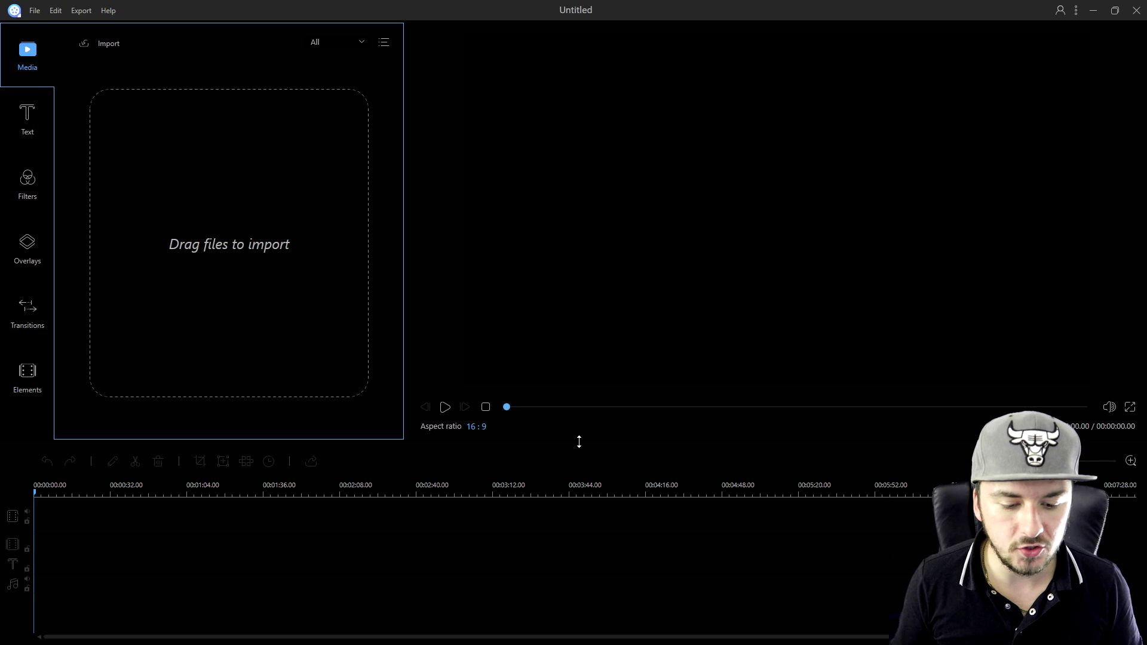
drag(579, 442, 592, 371)
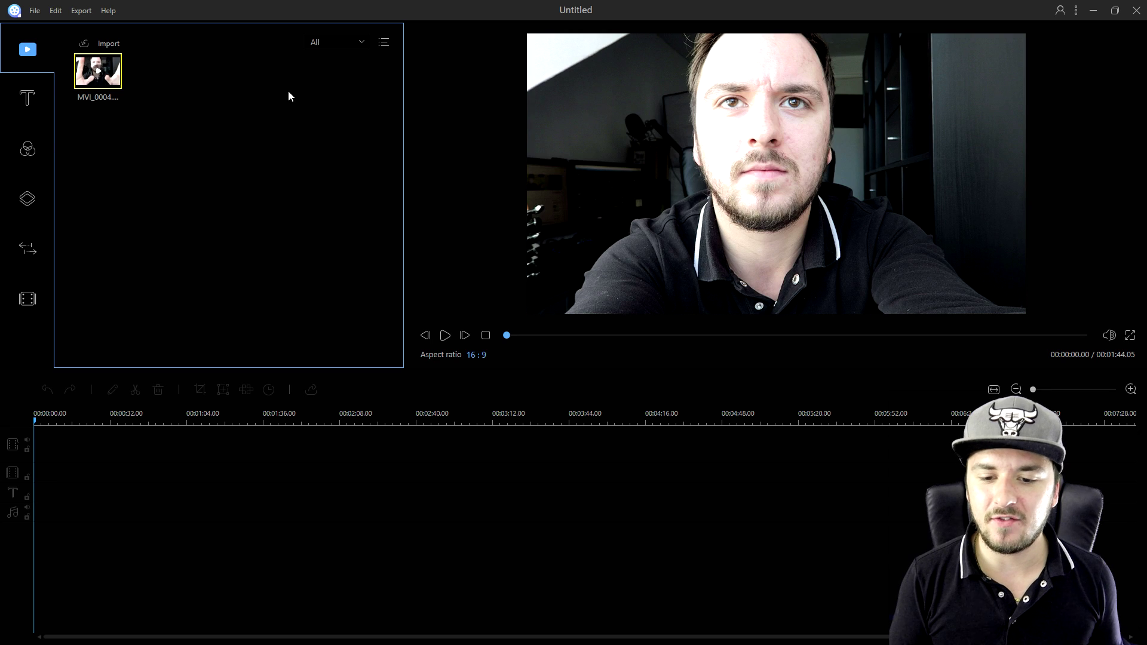
click(402, 473)
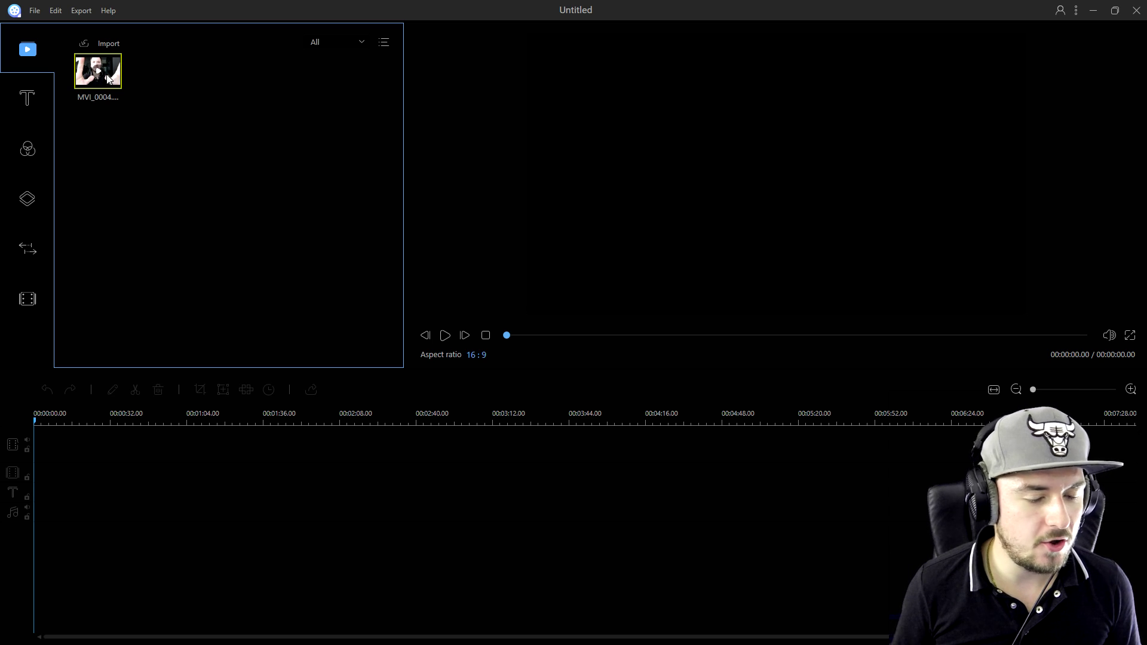
Step: Place MVI_0004 on the video track and scrub the footage between about 0:26 and 1:00
mouse_move(108, 78)
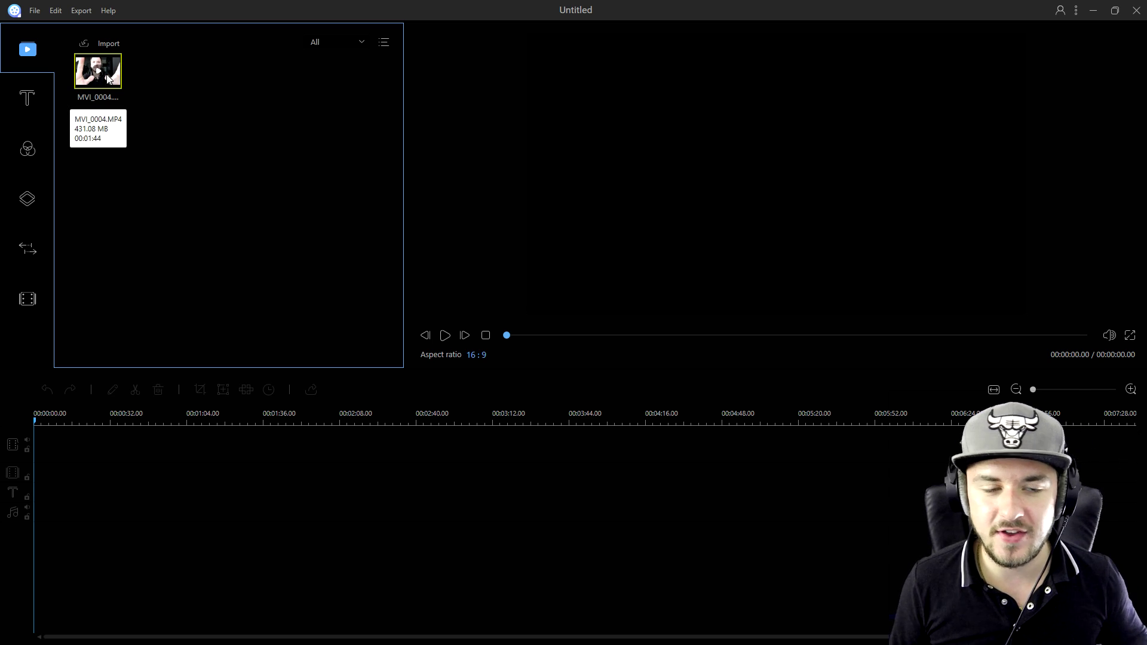
drag(101, 77, 205, 447)
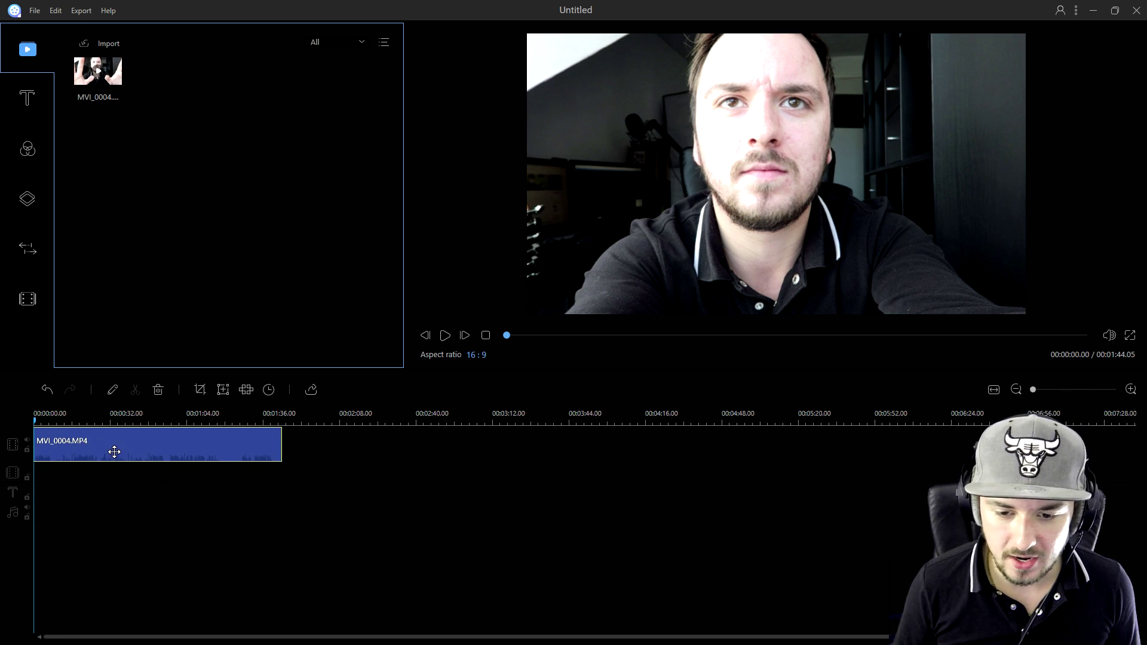
click(293, 462)
click(135, 418)
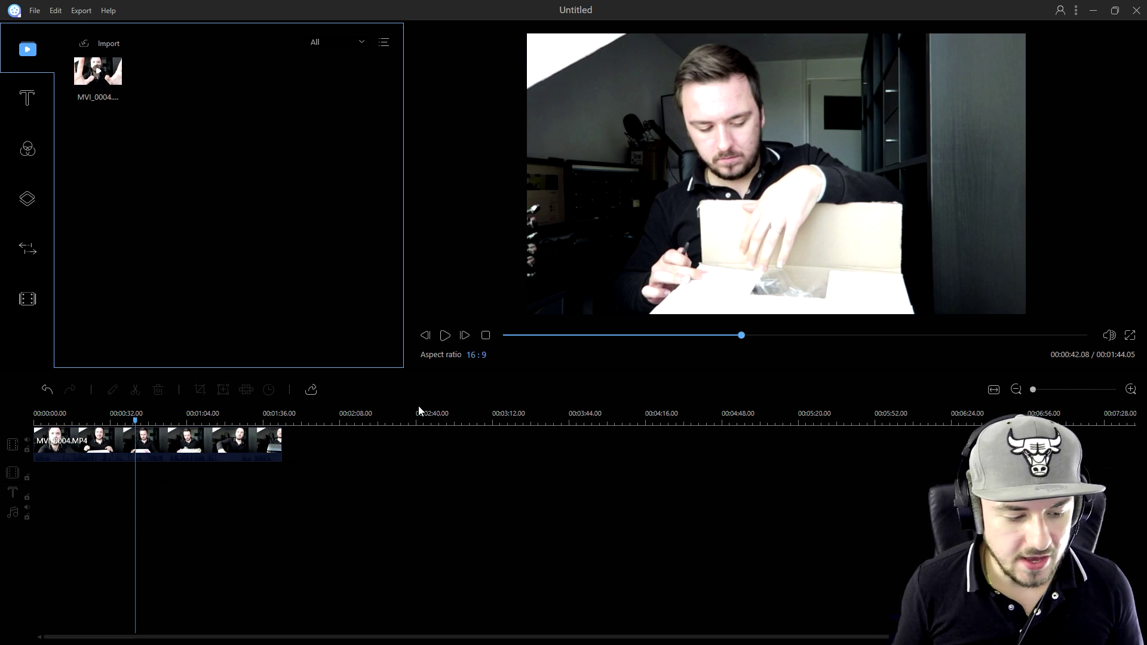
drag(137, 423, 182, 426)
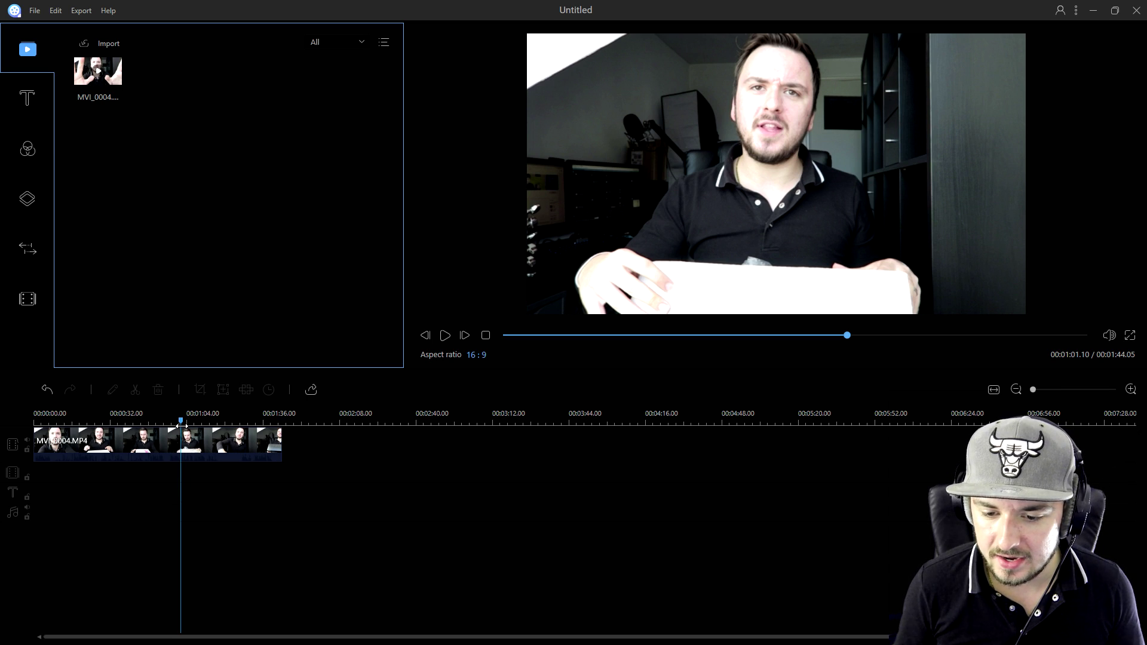
drag(183, 425, 95, 423)
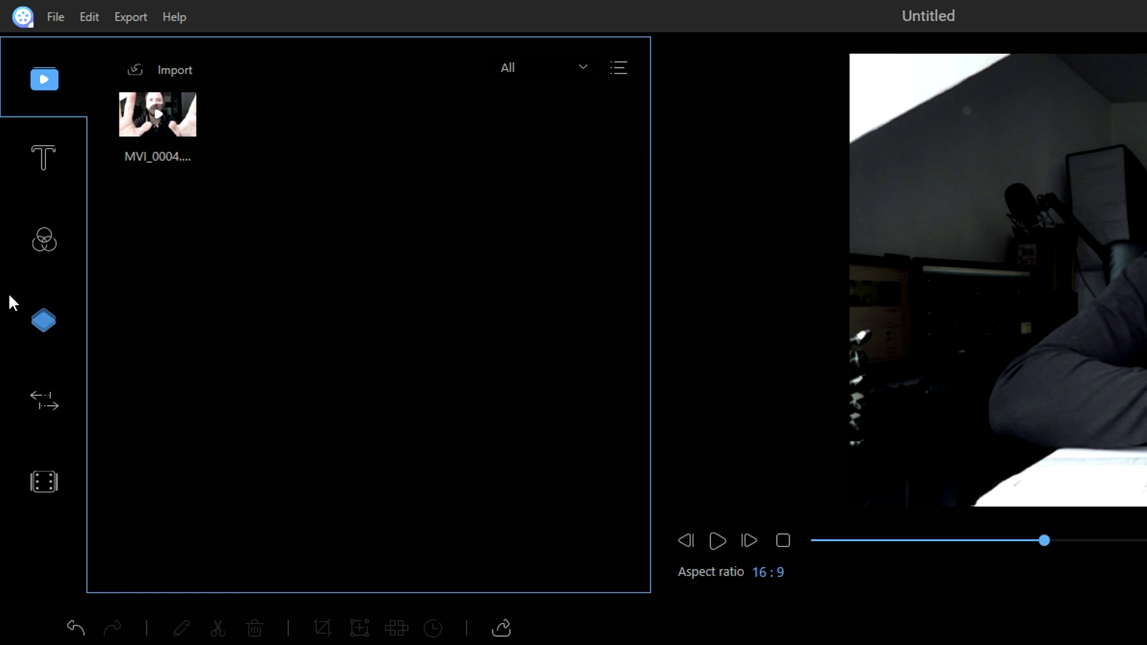
Step: Drag the Vignette filter from the Filters collection onto the timeline's filter track
click(45, 242)
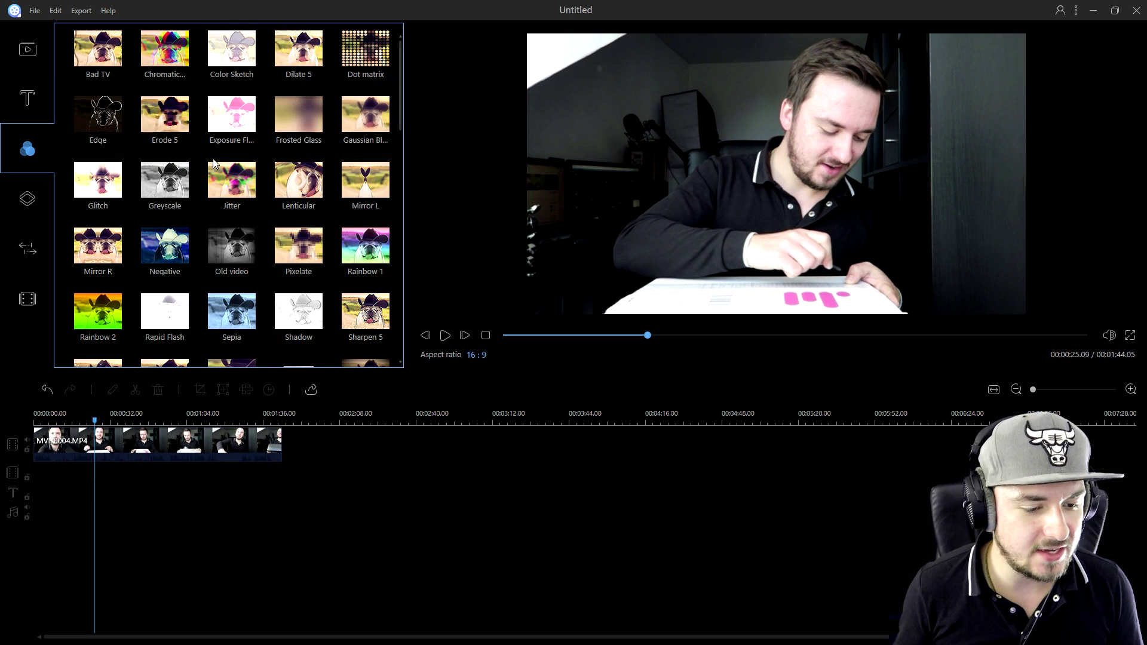
scroll(236, 228, down, 2)
scroll(230, 218, up, 2)
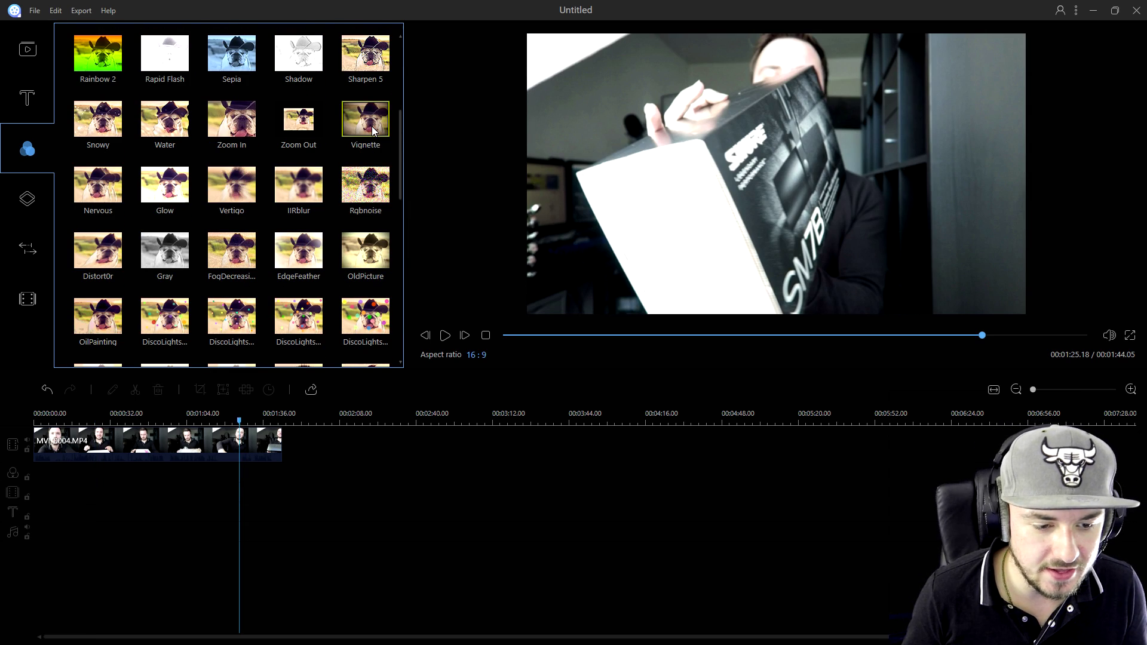
drag(370, 122, 182, 475)
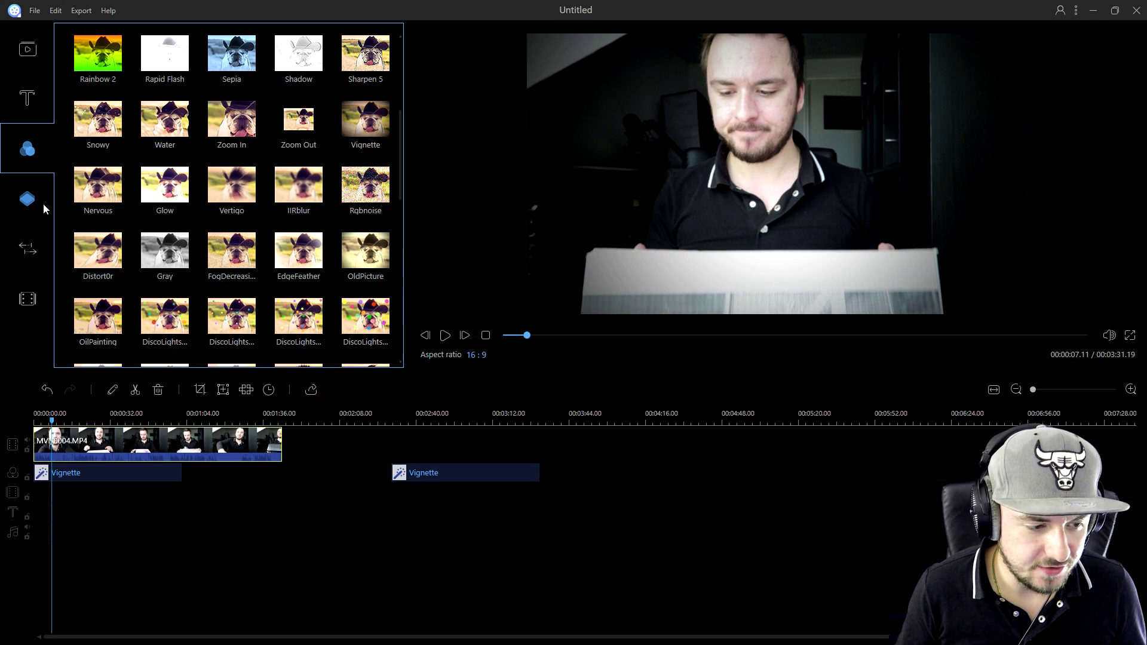
click(34, 205)
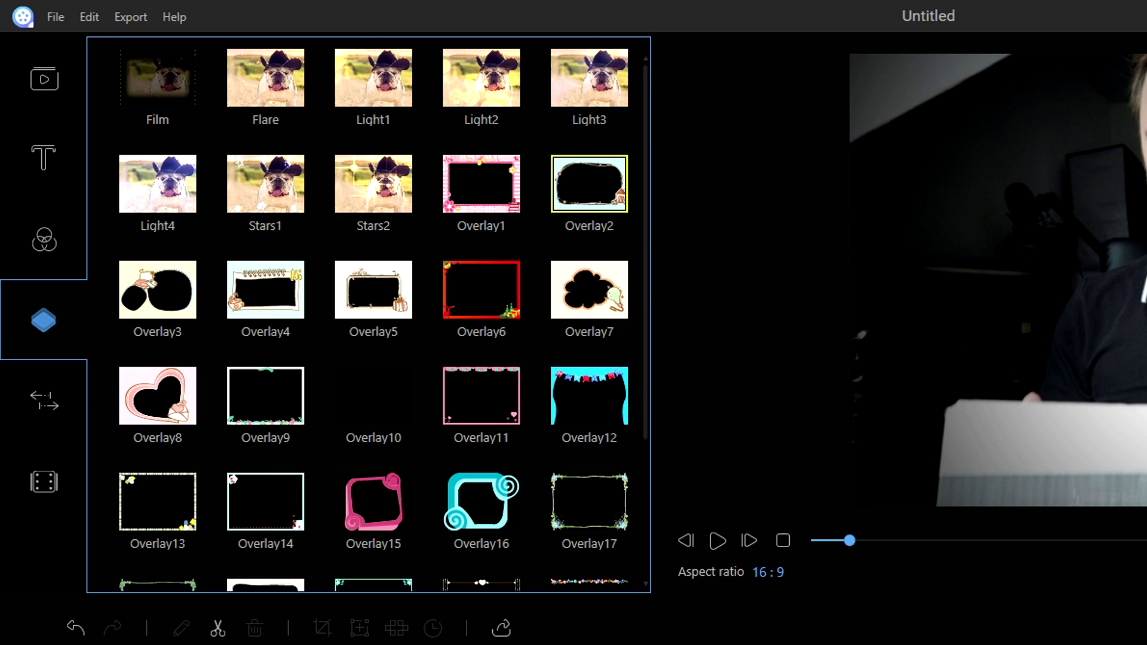
click(589, 184)
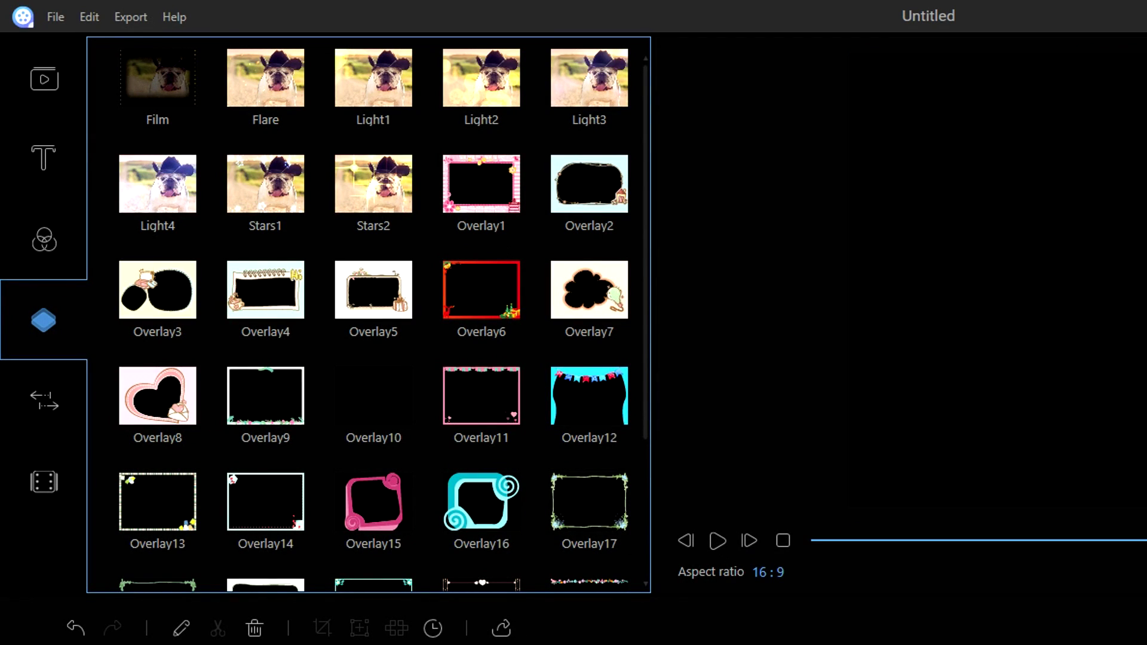
scroll(366, 382, down, 3)
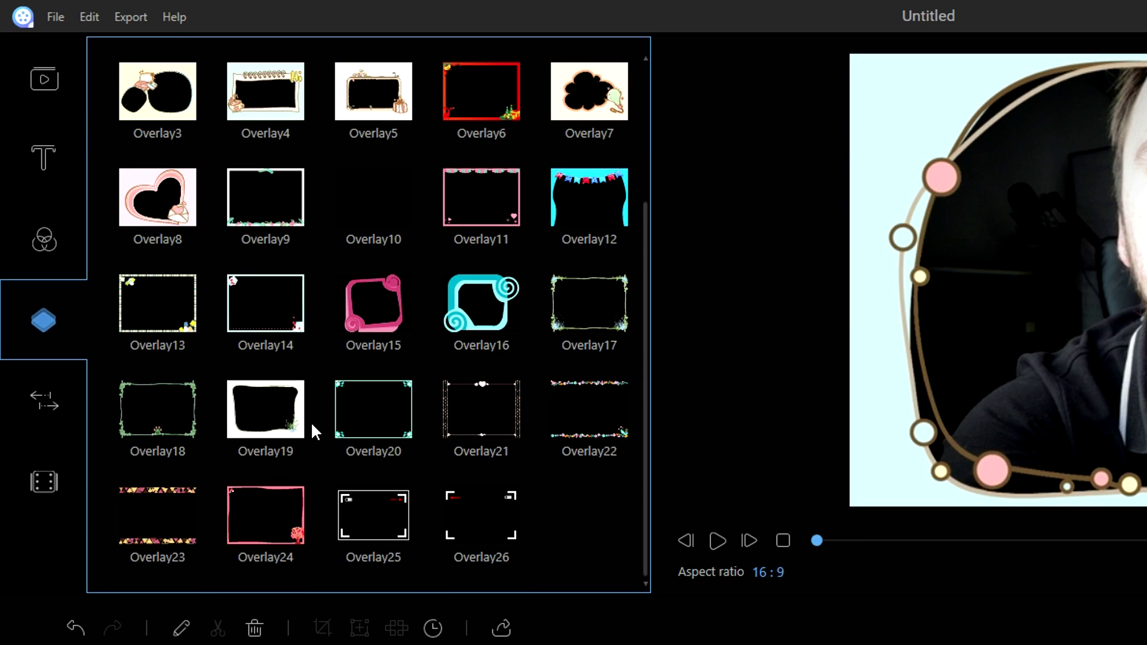
scroll(323, 419, up, 5)
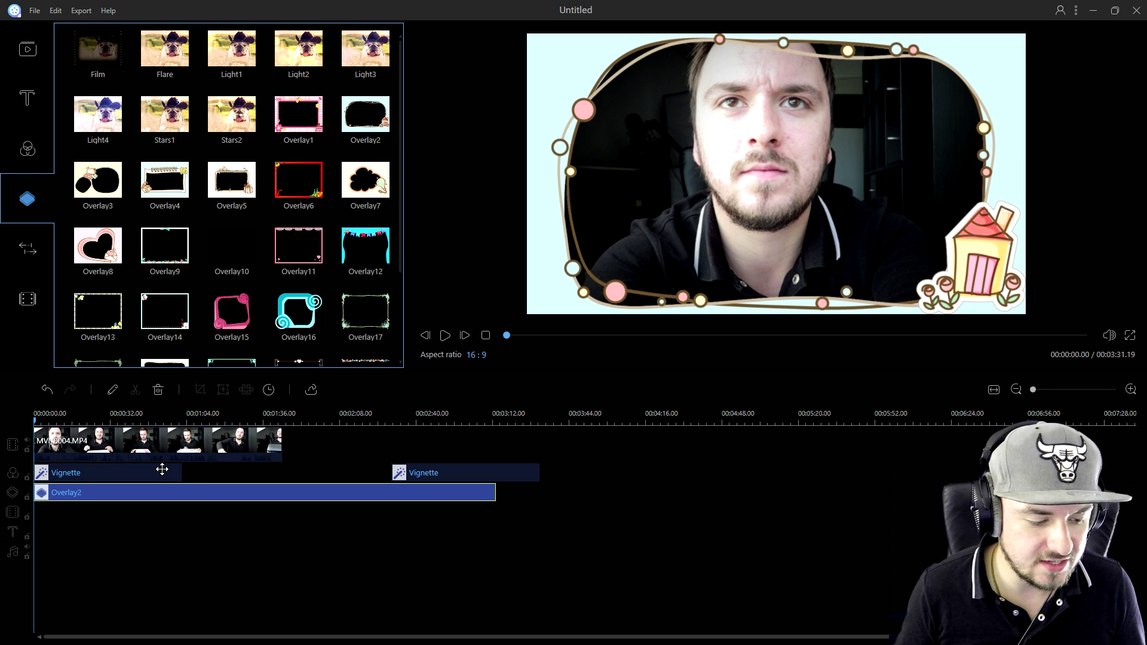
drag(134, 497, 94, 452)
click(94, 451)
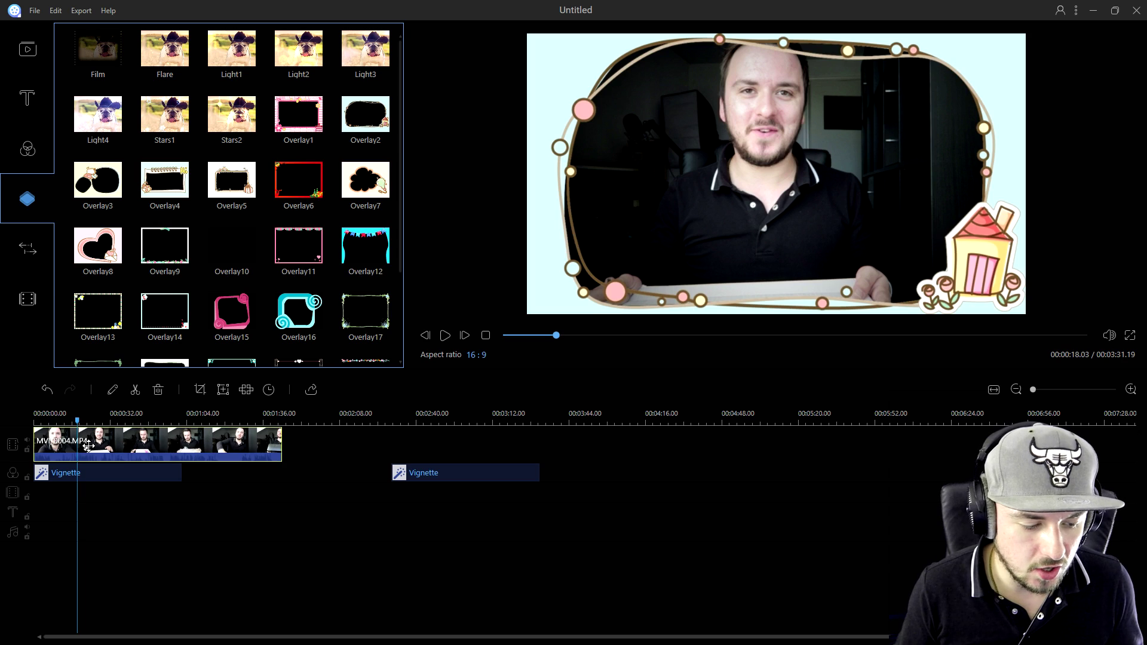
key(ctrl+z)
Step: Split the Vignette effect at 22 and 34 seconds and delete the middle piece
drag(129, 473, 88, 473)
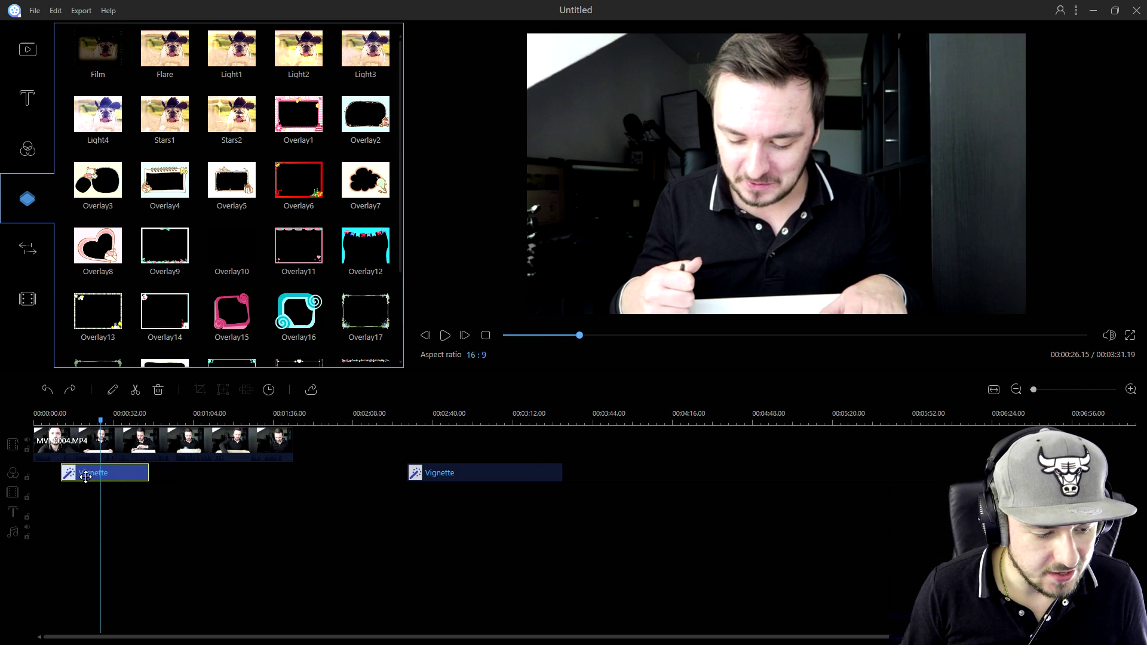
click(90, 420)
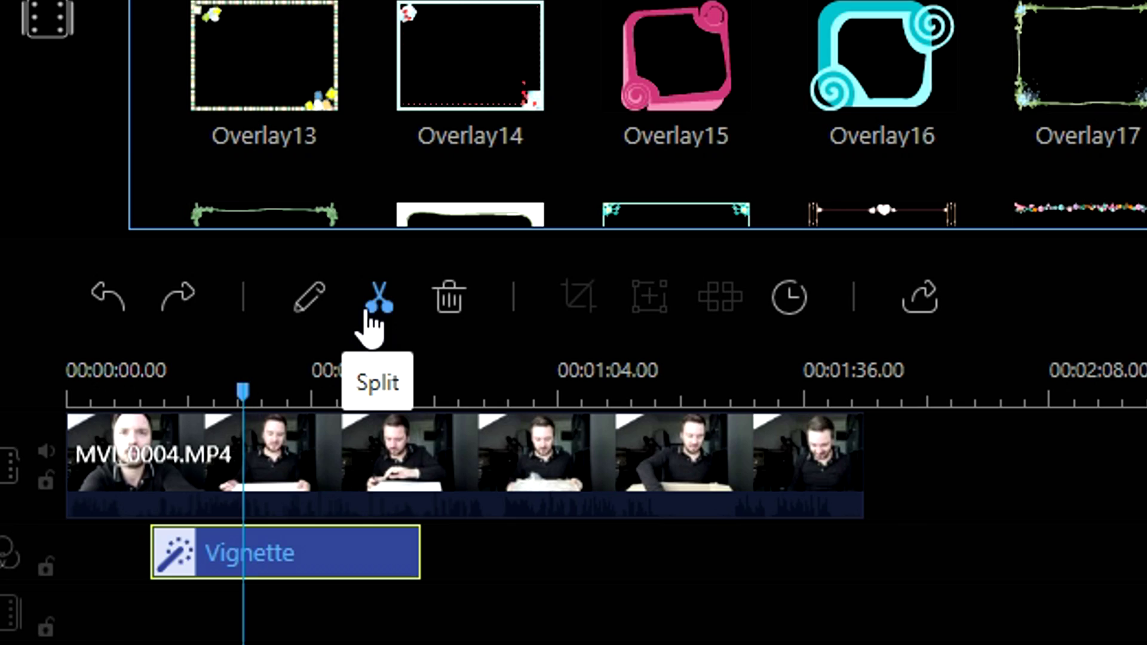
click(368, 316)
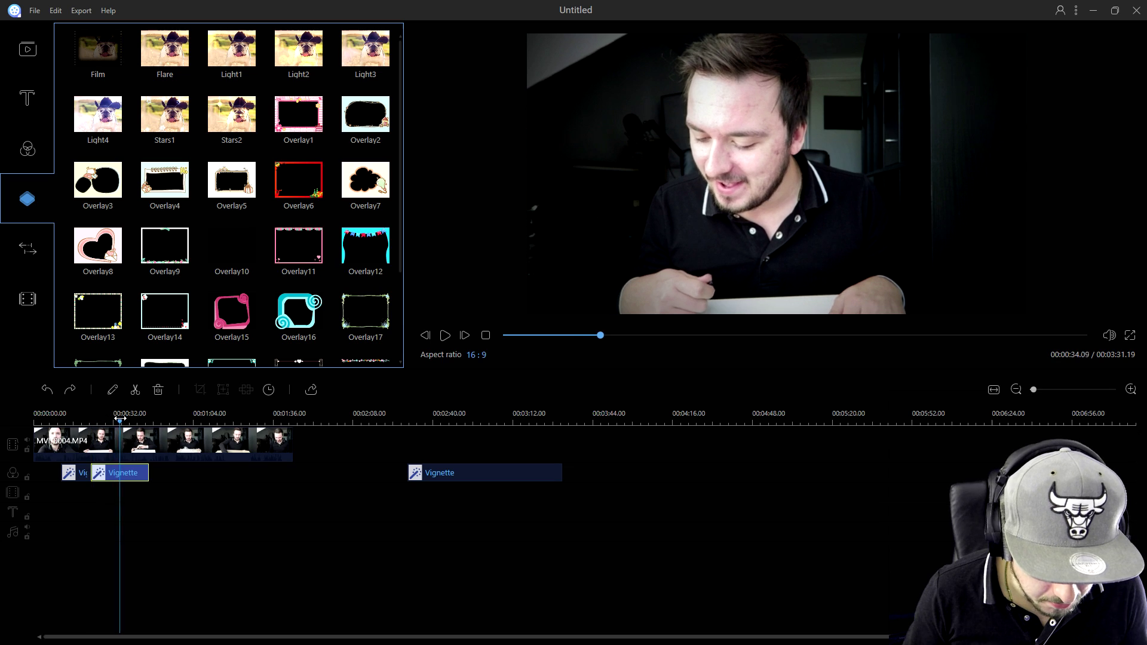
drag(90, 420, 120, 419)
click(137, 400)
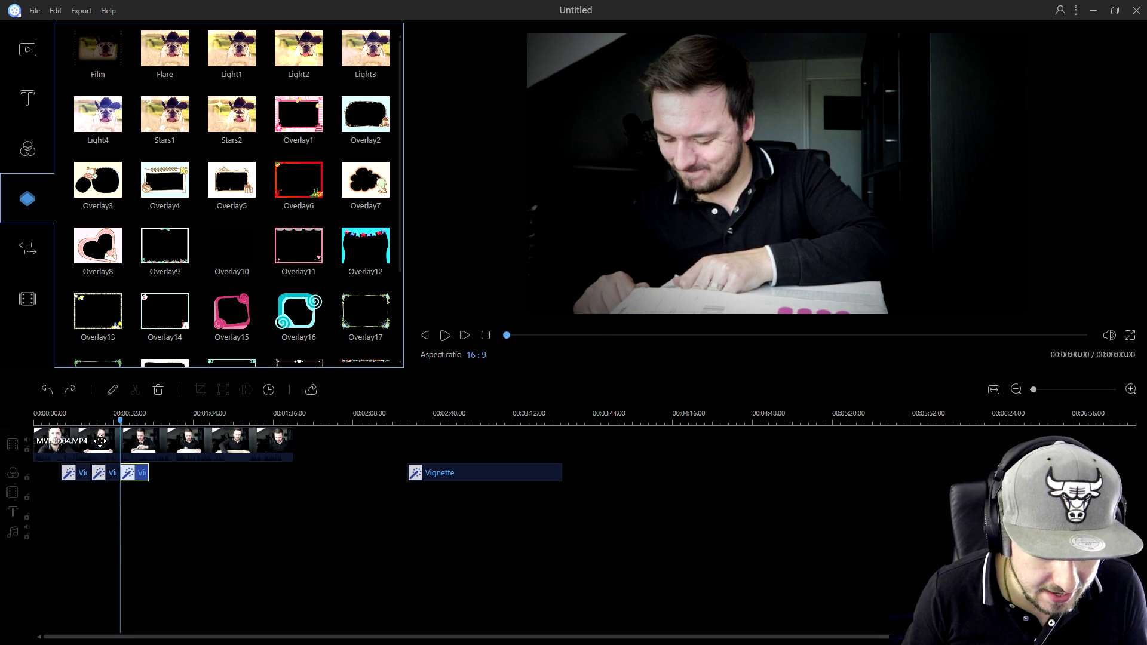
key(Delete)
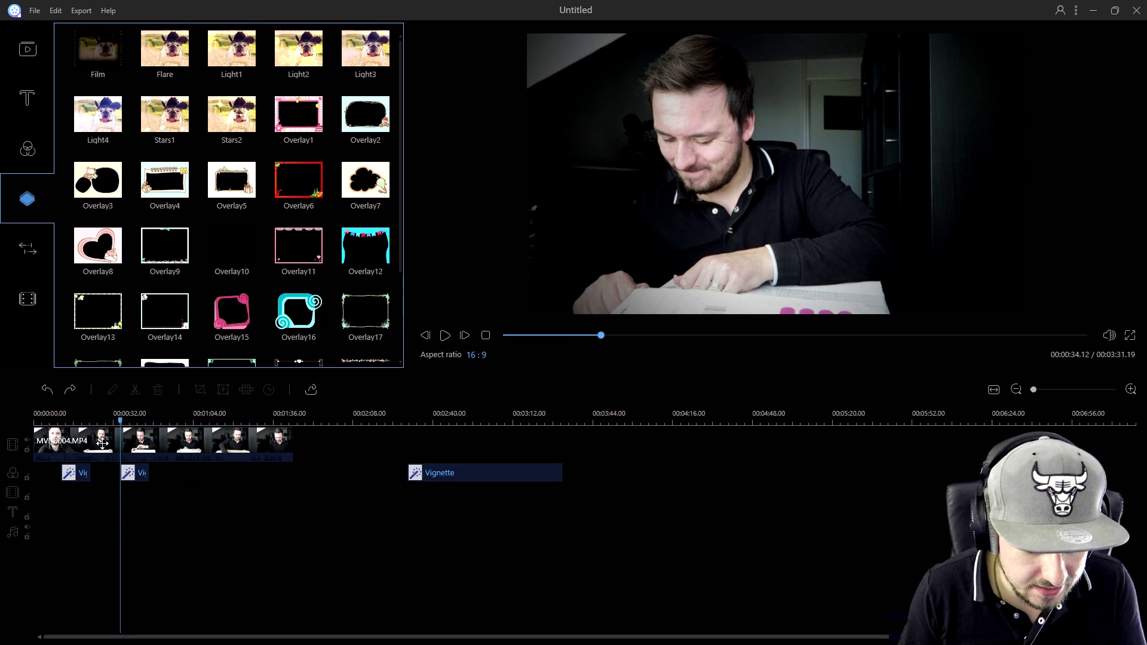
Step: Split the MVI_0004 video clip at 00:00:34 and 00:00:49
click(105, 443)
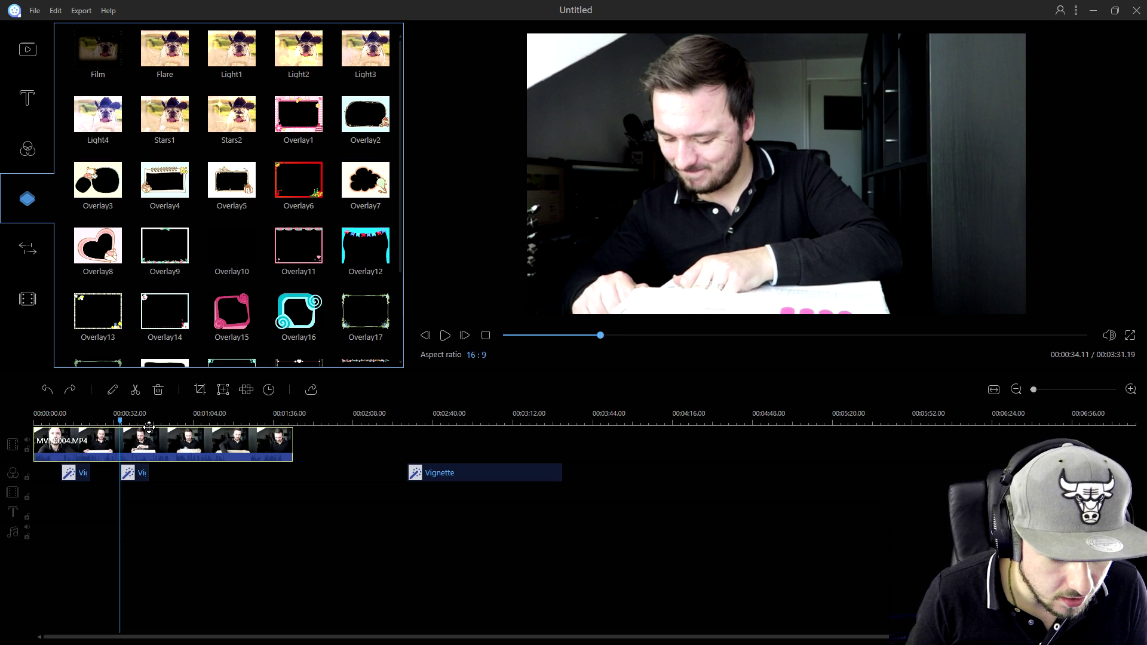
click(133, 397)
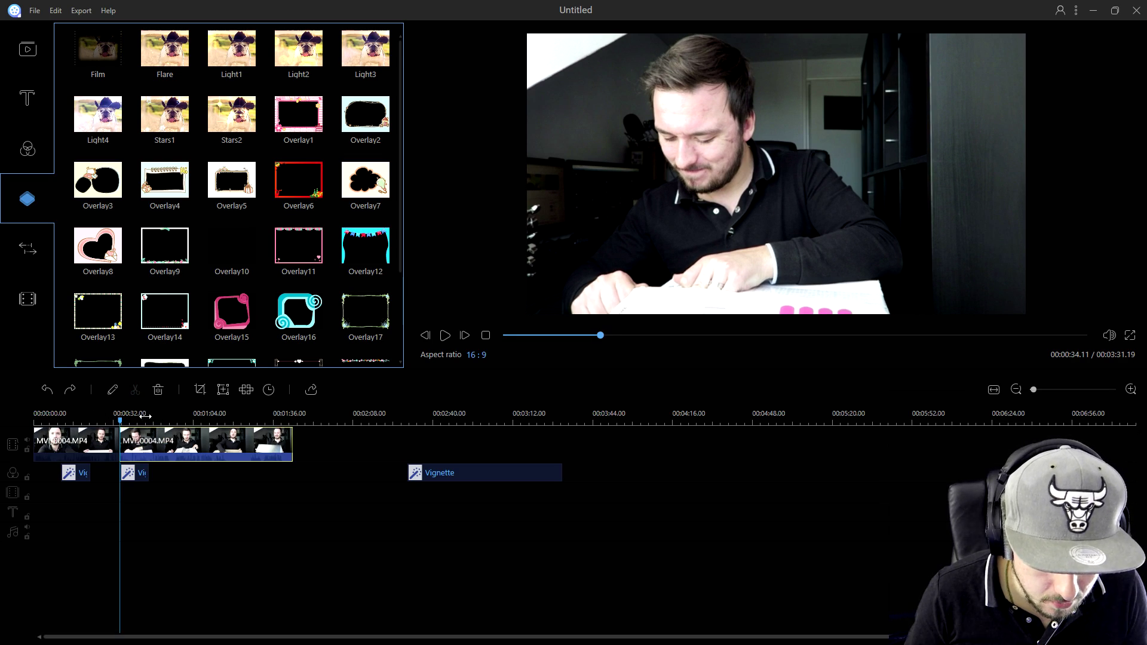
click(157, 416)
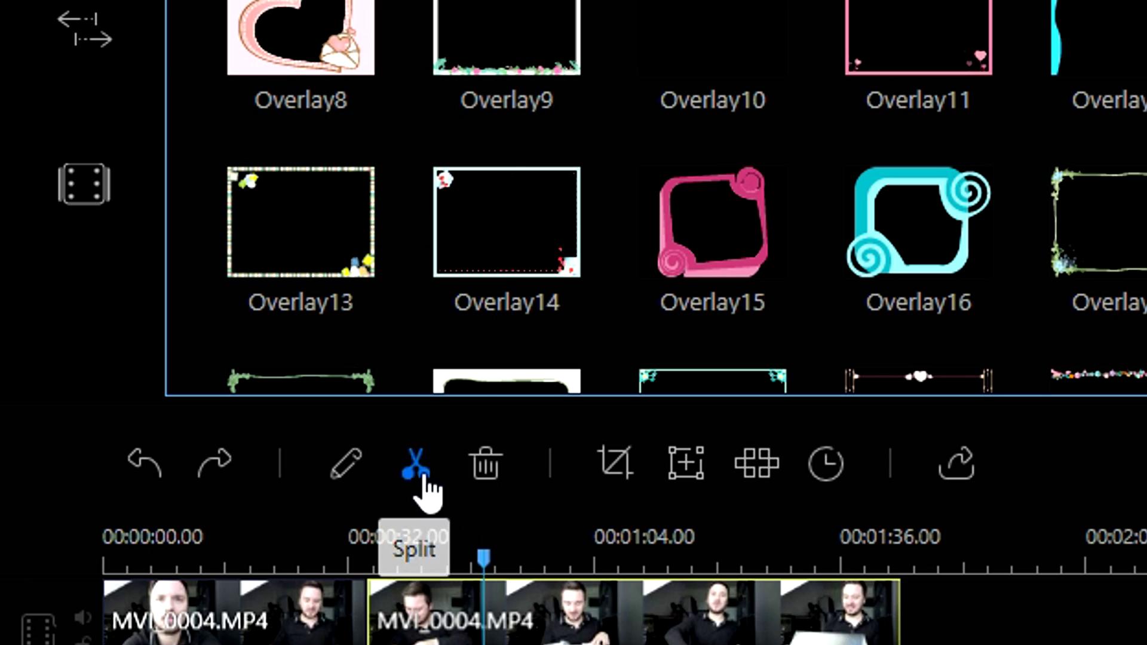
click(135, 390)
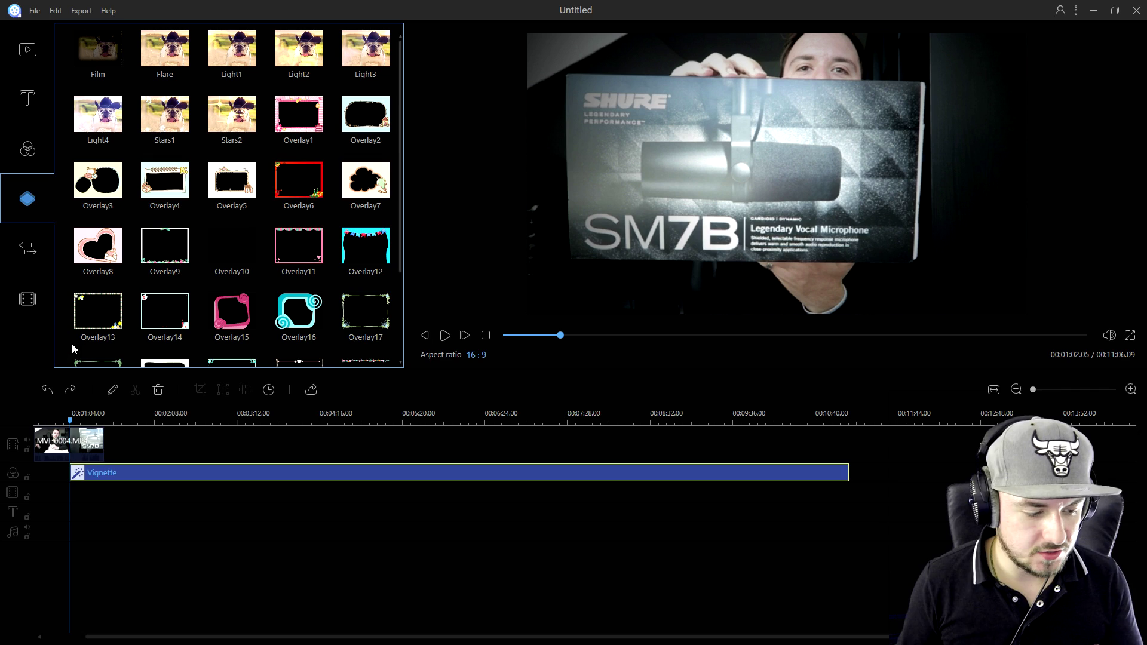
Step: Shift the Vignette effect about ten seconds later and zoom the timeline in
click(93, 443)
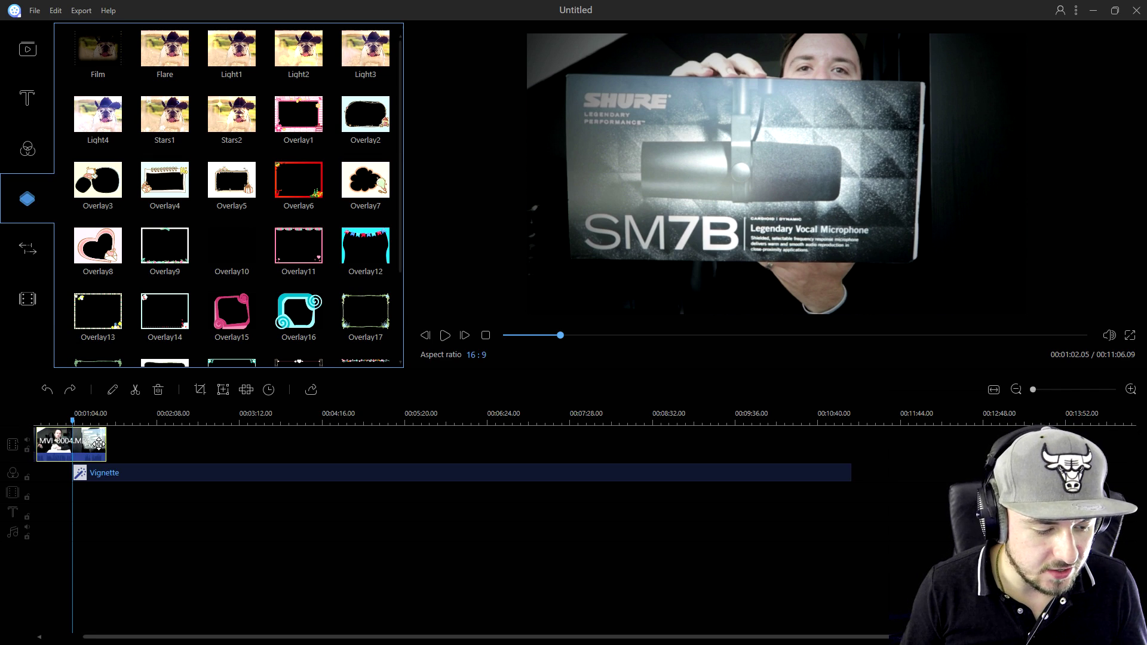
drag(116, 472, 130, 472)
scroll(179, 568, up, 2)
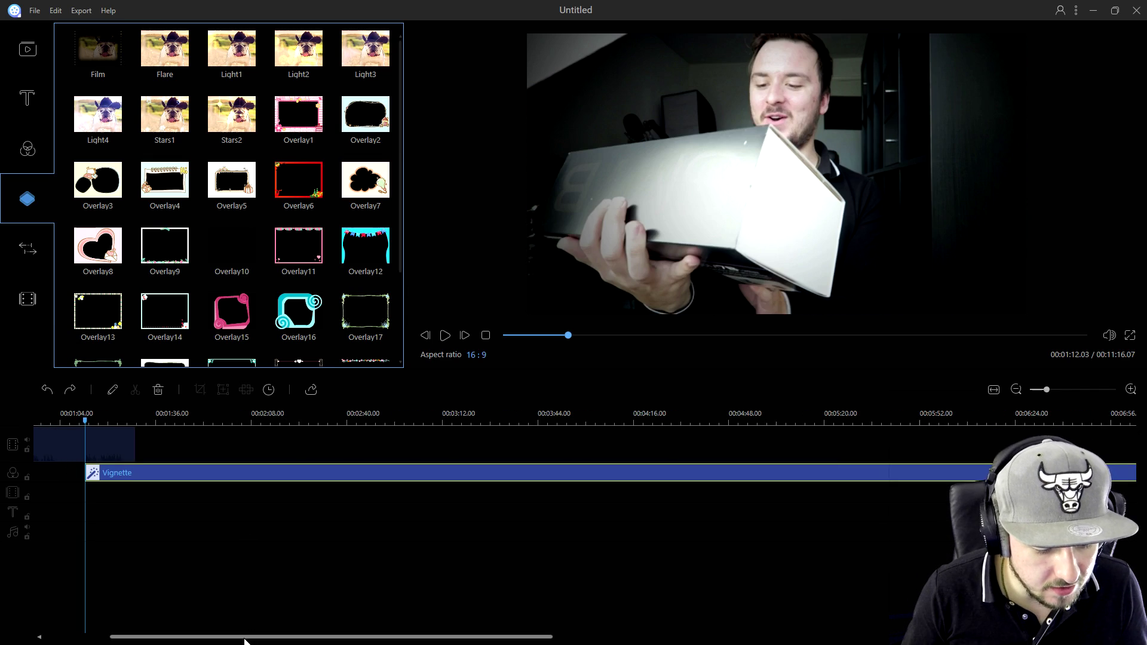
drag(209, 637, 143, 638)
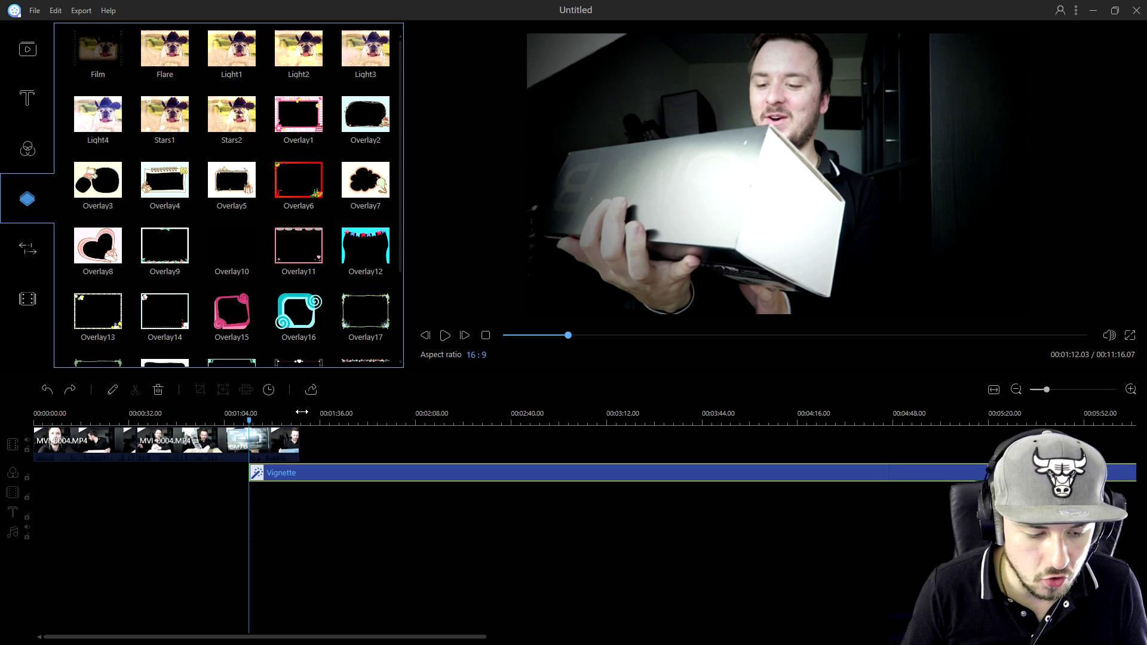
mouse_move(302, 412)
mouse_down()
mouse_move(264, 414)
mouse_move(318, 414)
mouse_move(287, 415)
mouse_move(295, 420)
mouse_up()
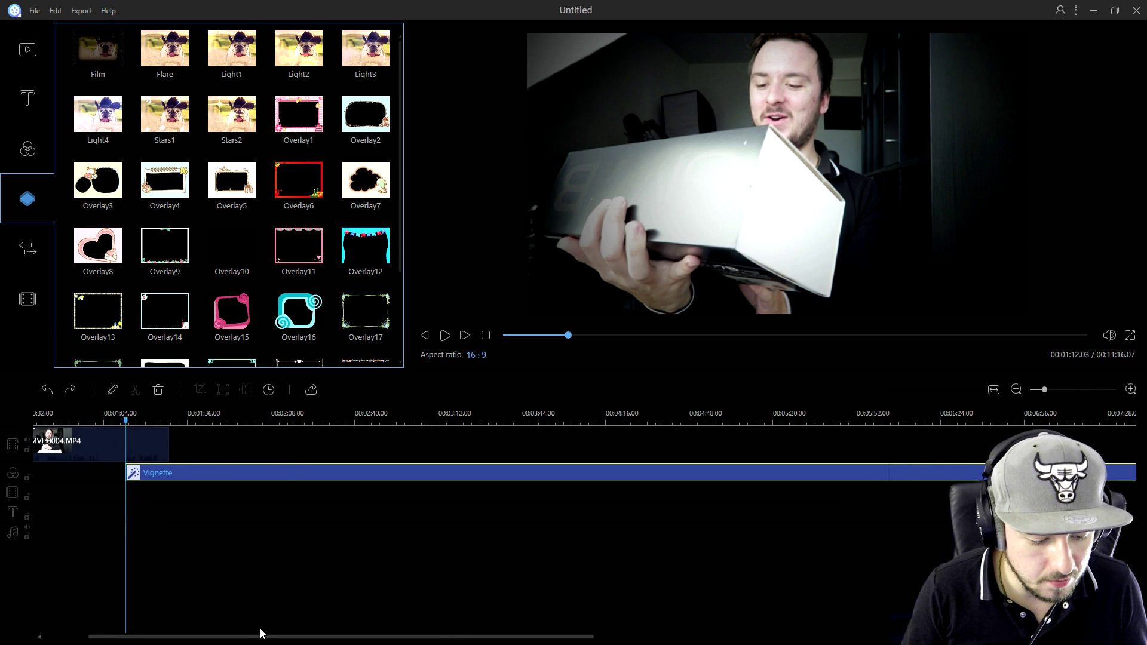
drag(261, 634, 159, 629)
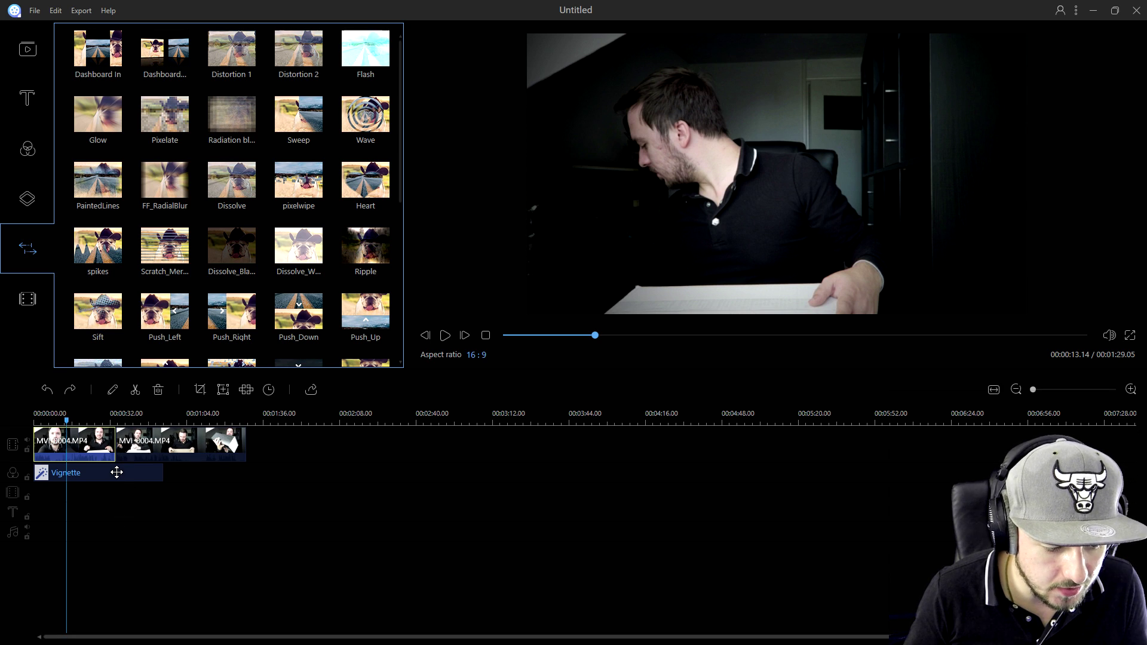
Step: Drop the Dias_Down transition onto the cut between the two MVI_0004 halves
scroll(299, 441, up, 3)
scroll(198, 442, down, 1)
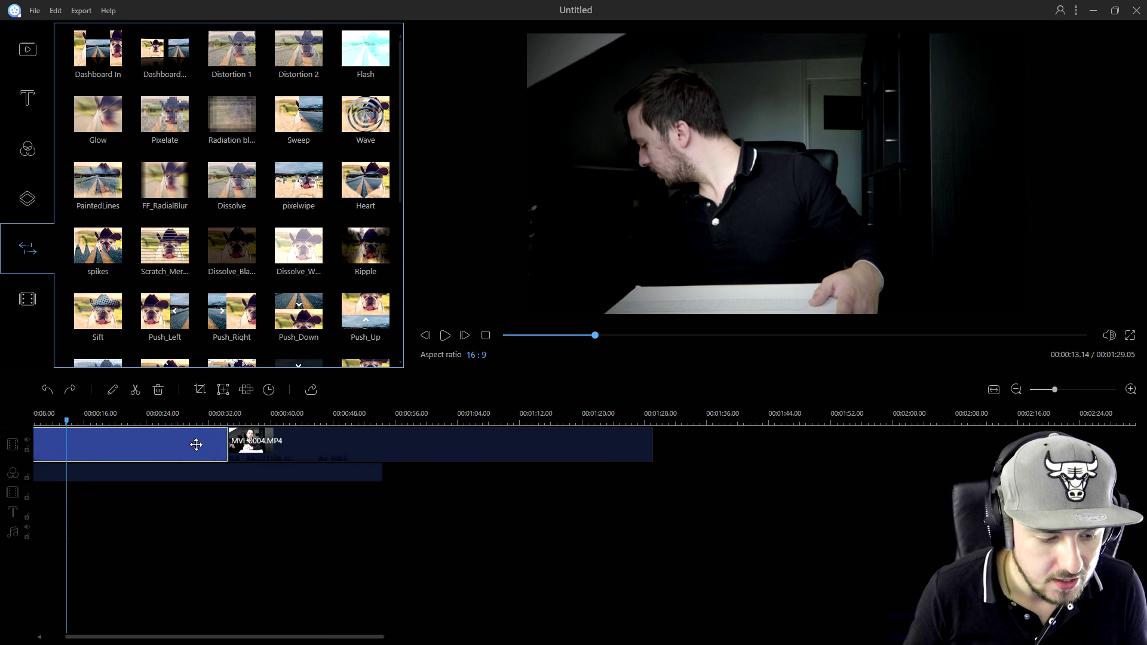
click(265, 453)
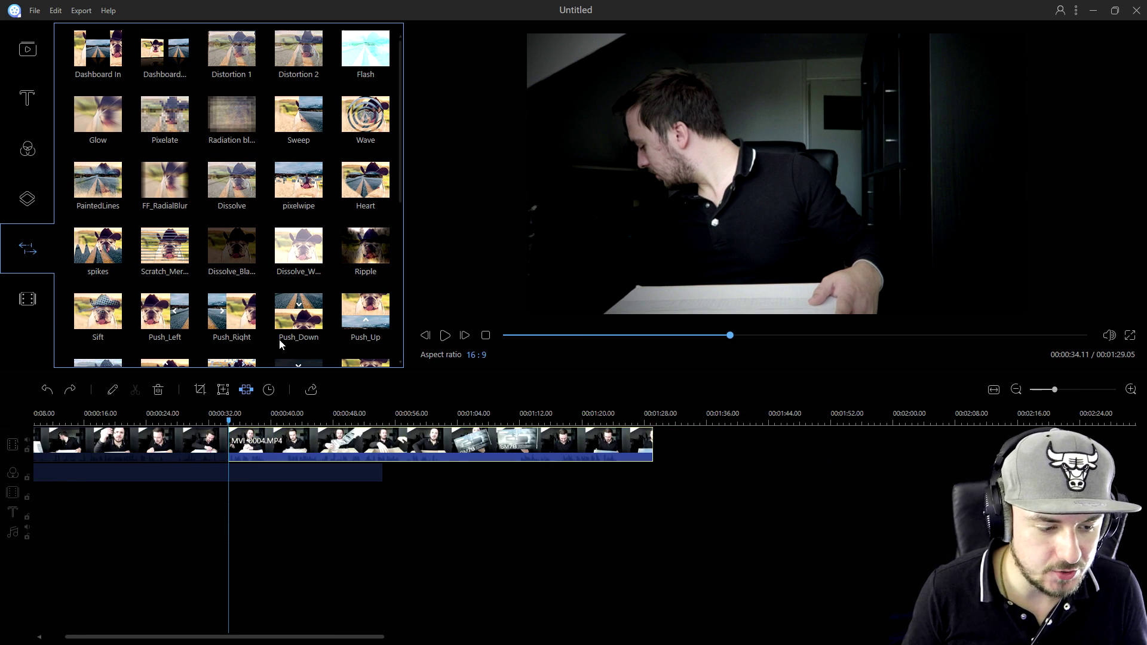
drag(232, 48, 231, 430)
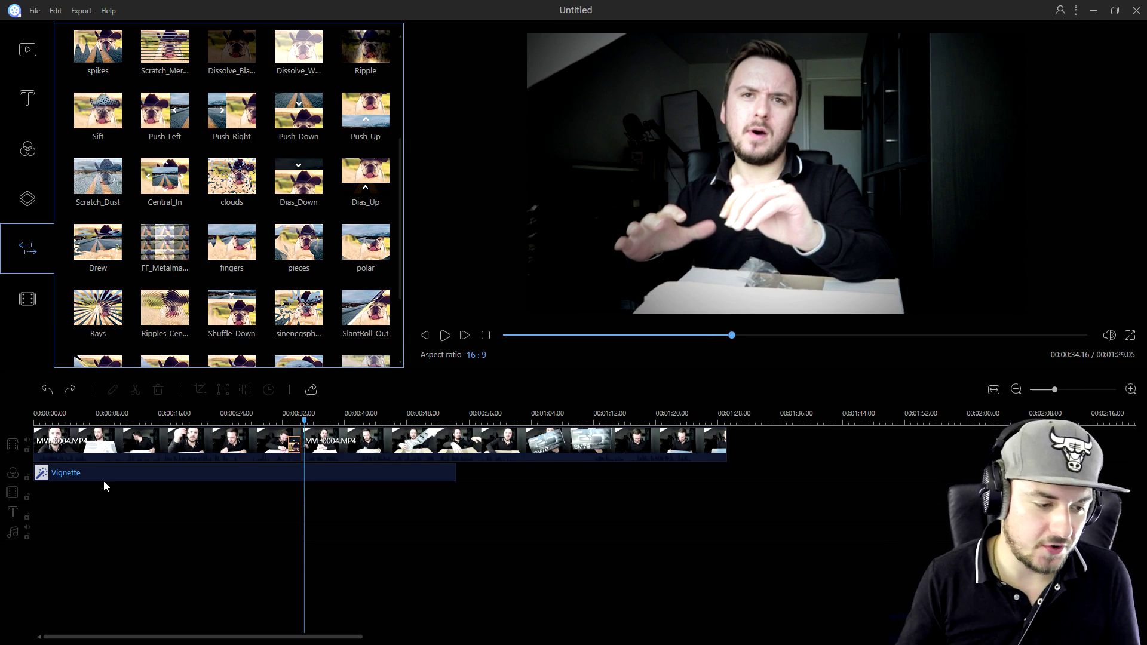
Step: Add the TextStyle3 thought-bubble text template on a new text track
click(27, 97)
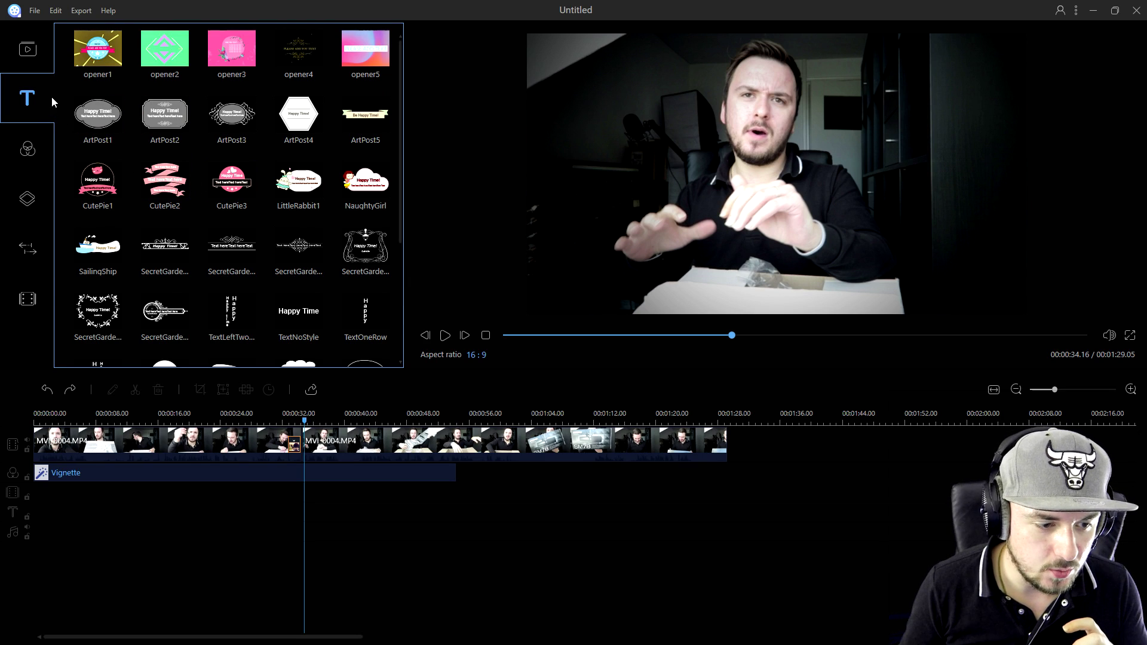
scroll(178, 174, down, 3)
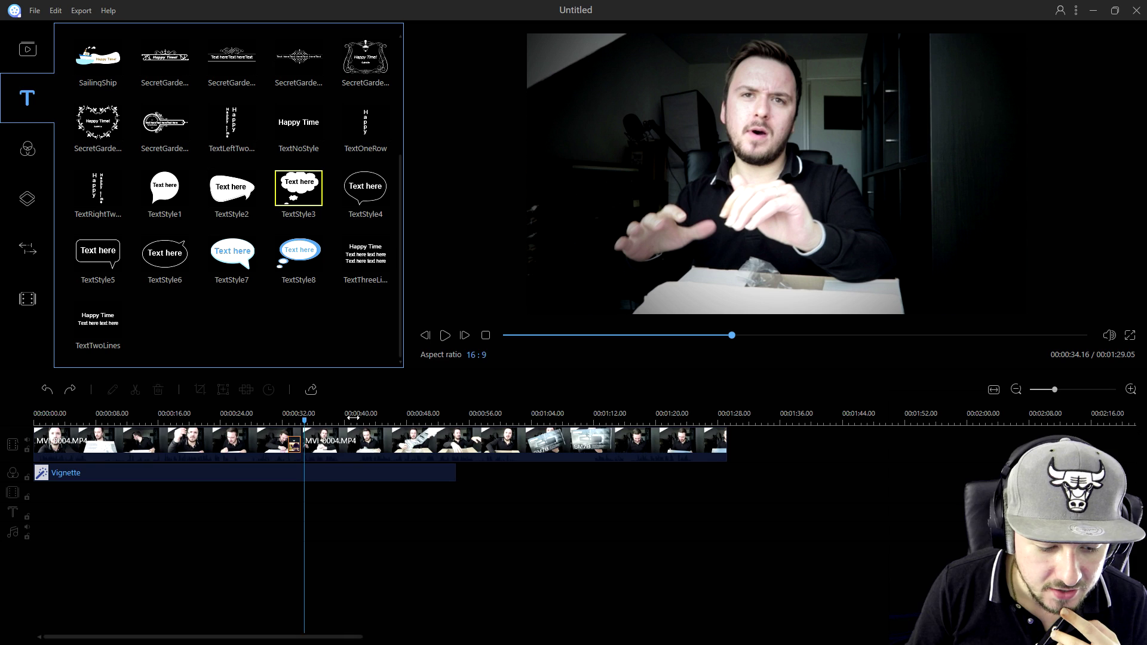
drag(284, 257, 429, 400)
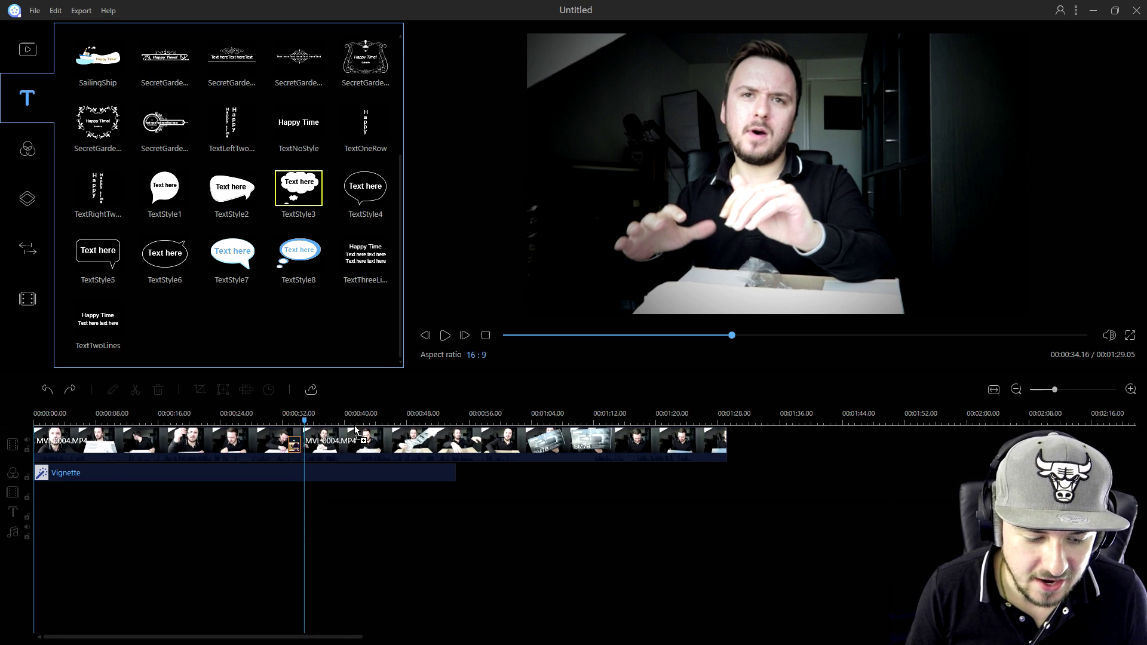
drag(356, 430, 654, 512)
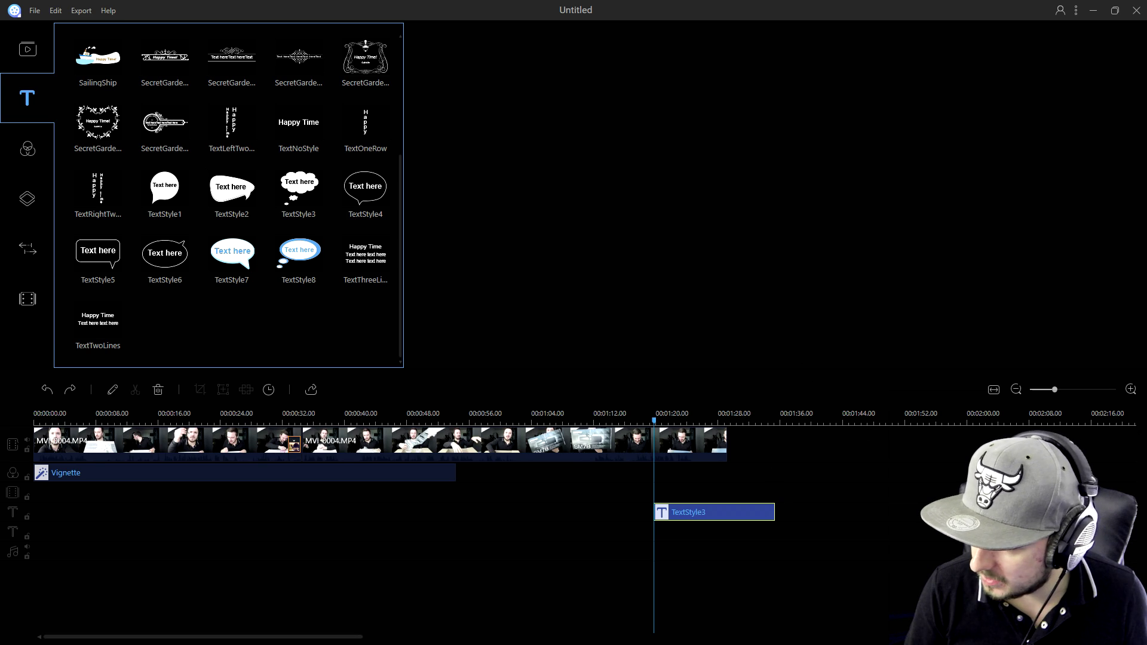
Step: Move the text overlay clip earlier so it starts around 0:19
right_click(679, 516)
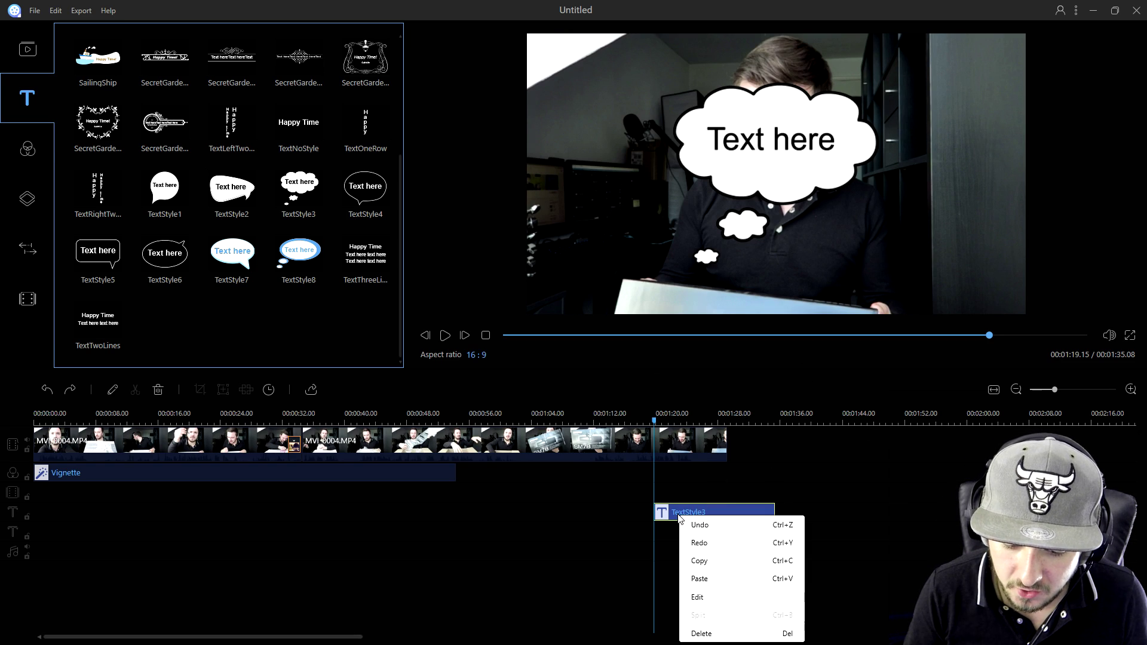
click(811, 135)
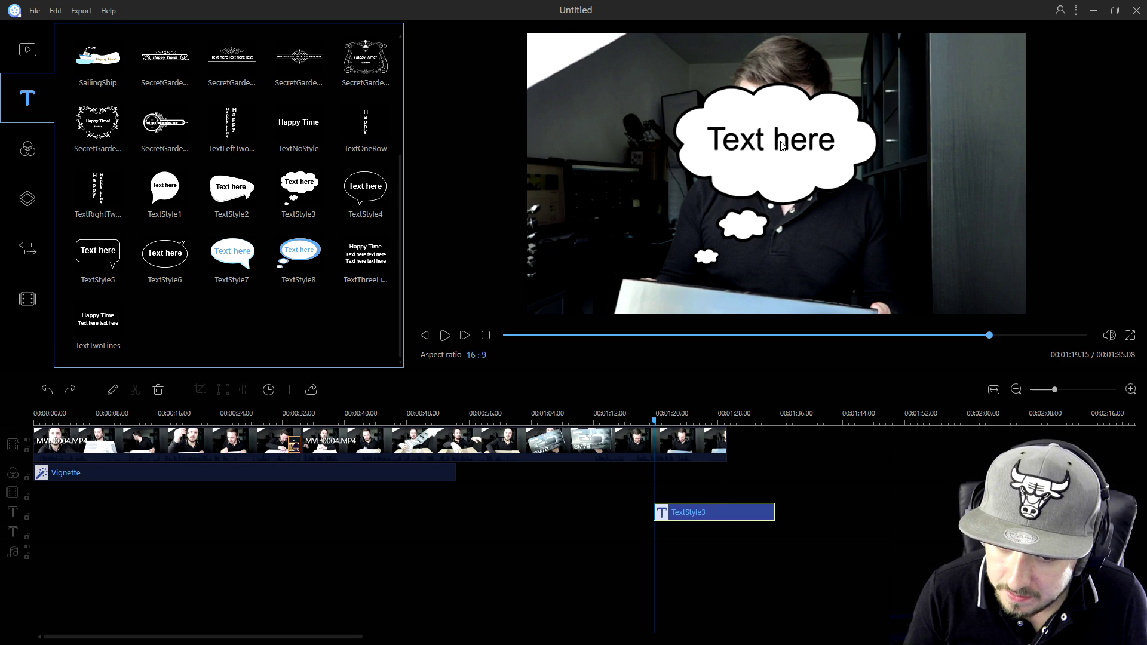
drag(702, 514, 229, 513)
Step: Change the thought-bubble caption from 'Text here' to 'EXITING!'
click(213, 416)
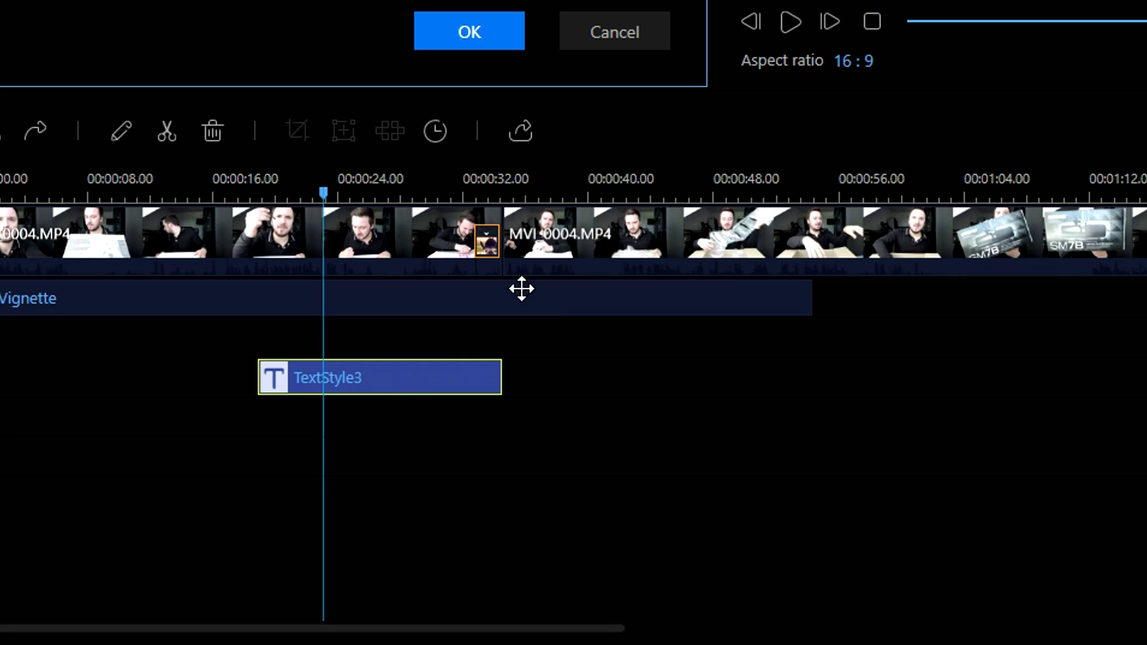
right_click(223, 517)
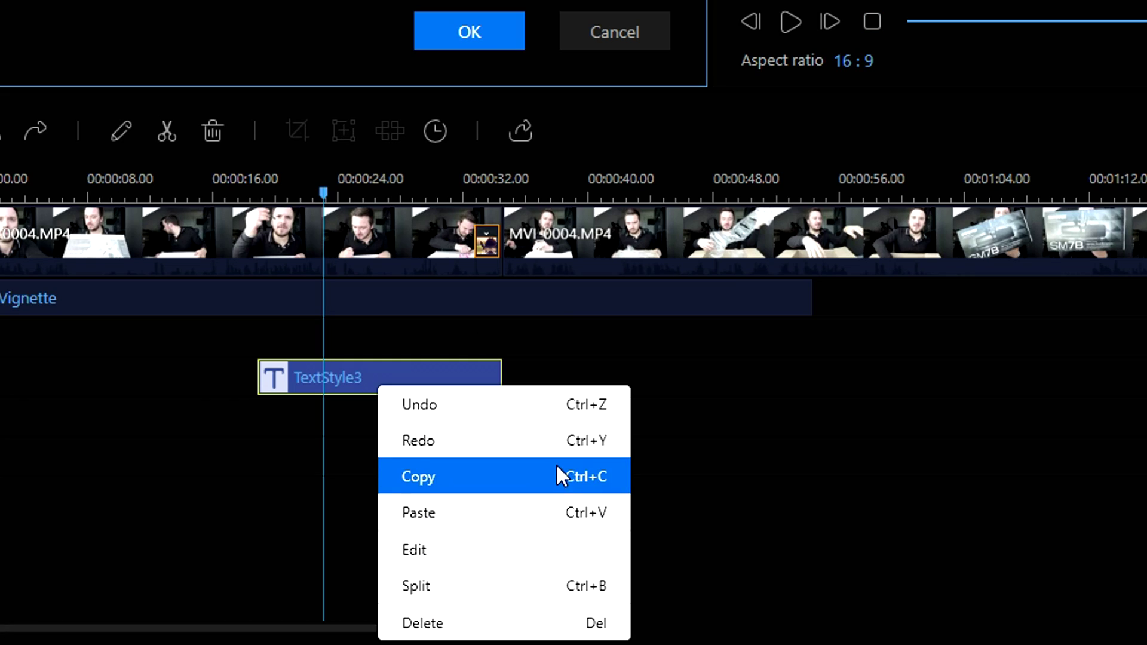
click(558, 476)
double_click(604, 242)
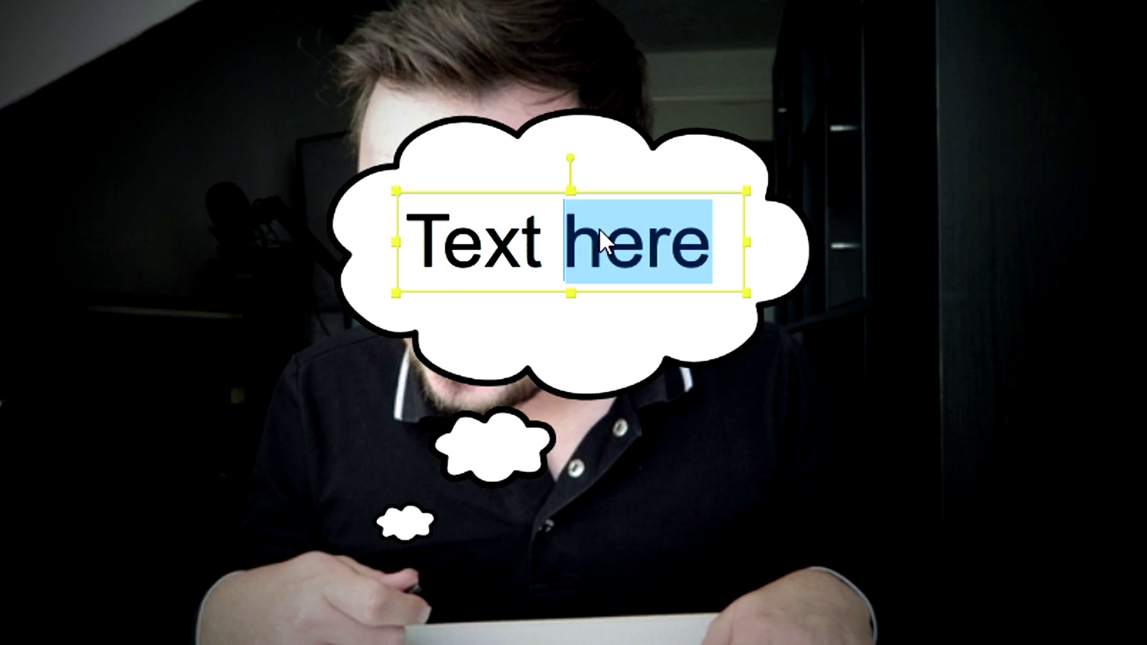
key(BackSpace)
key(BackSpace)
key(BackSpace)
key(BackSpace)
key(BackSpace)
key(BackSpace)
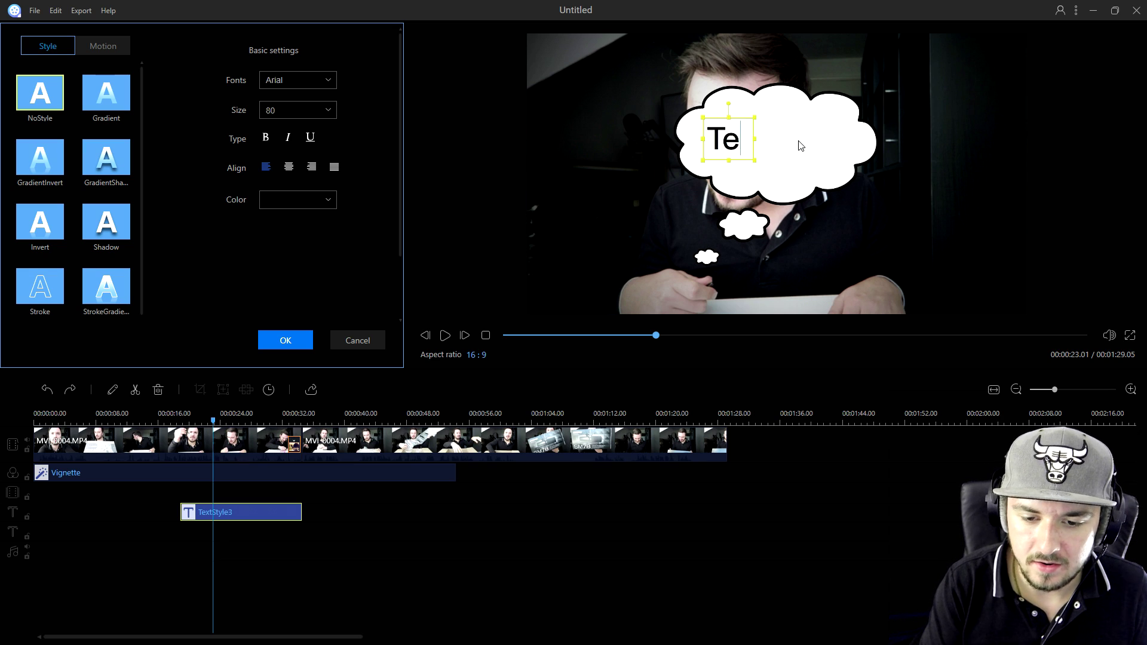
text(EXITING!)
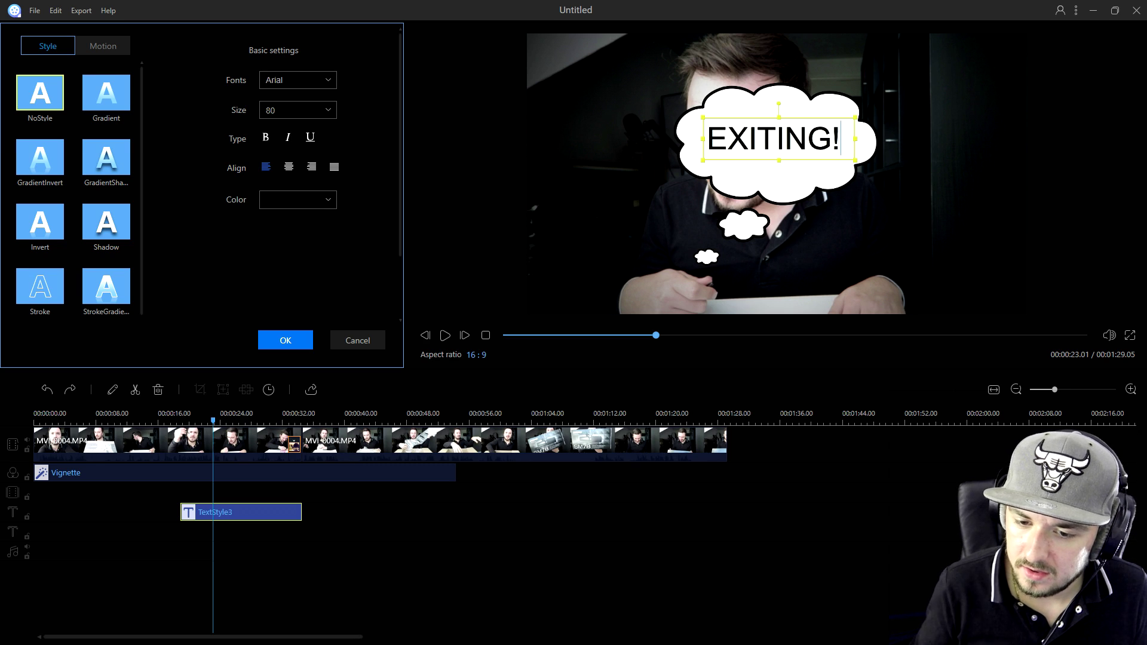
click(882, 108)
Step: Shrink the thought bubble and move it to the frame's top right
click(825, 117)
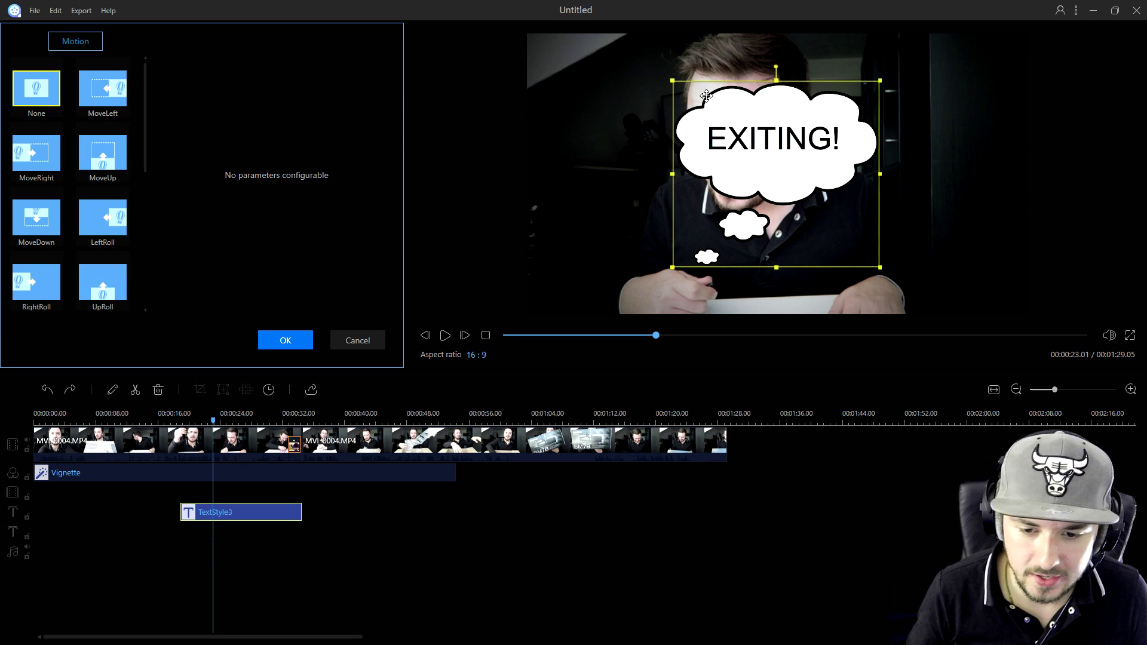
drag(880, 79, 778, 188)
drag(726, 222, 869, 80)
Step: Resize the EXITING! text box to fit inside the bubble's cloud
click(785, 135)
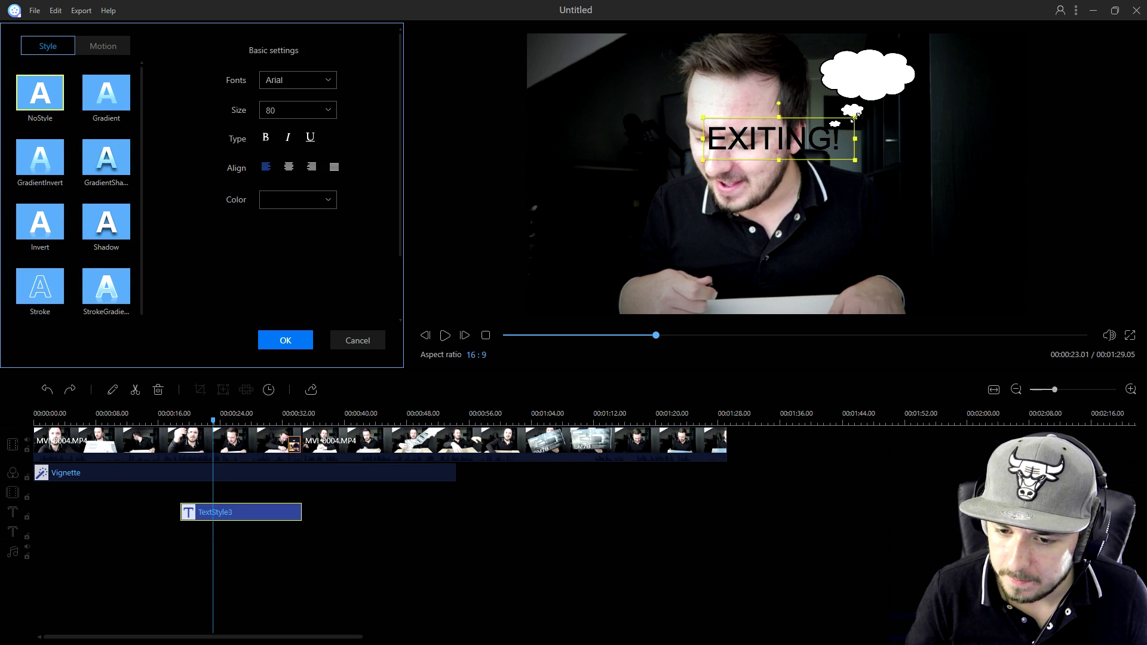
drag(856, 116, 902, 60)
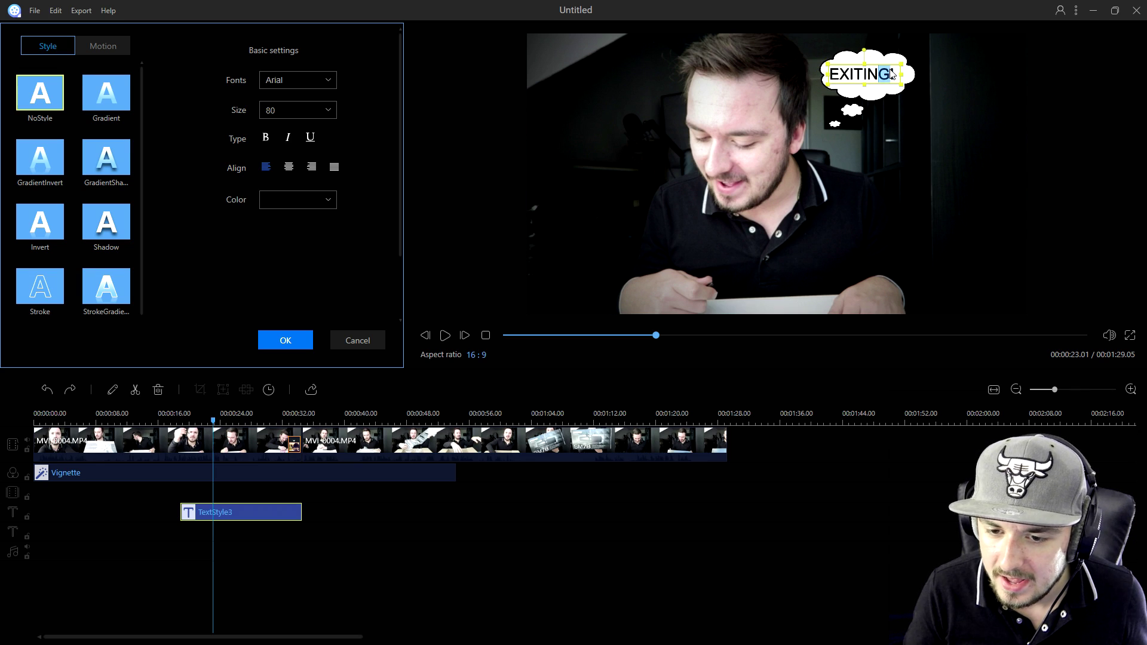
click(853, 78)
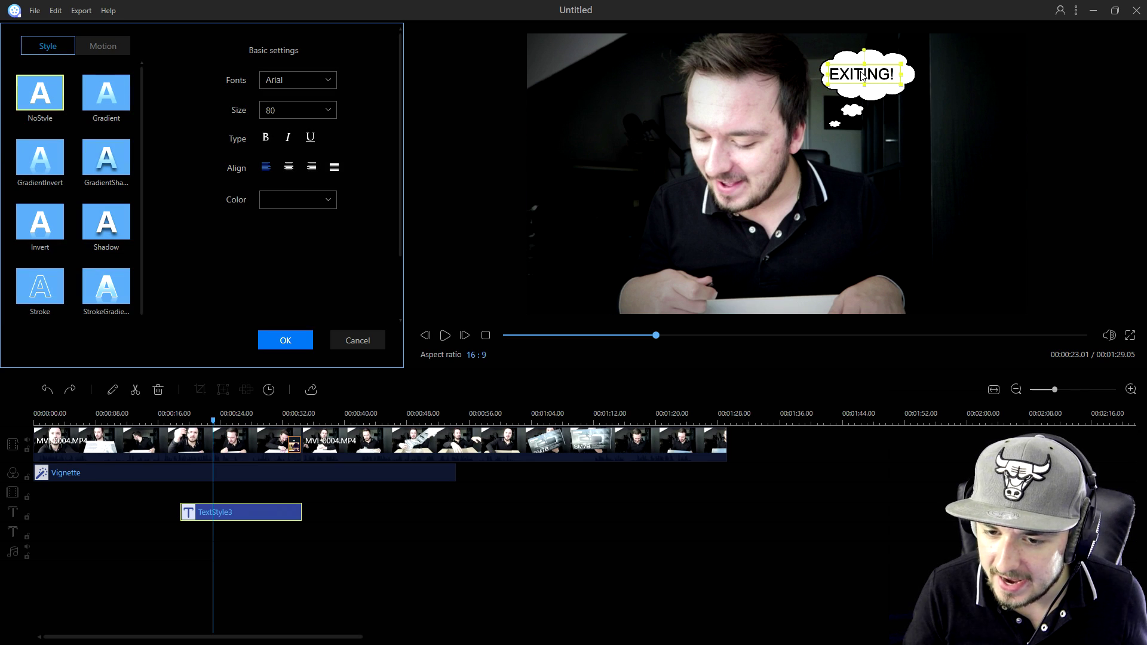
click(873, 181)
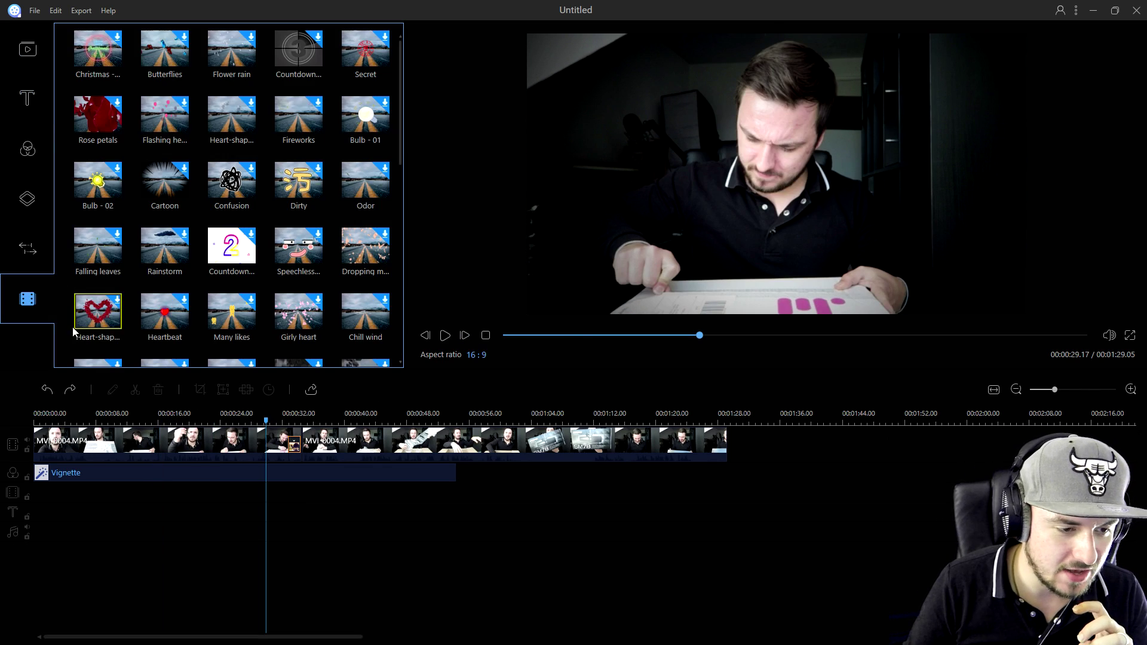
Step: Try the Christmas Santa-hat overlay near 00:00:26, then delete it
scroll(233, 239, down, 2)
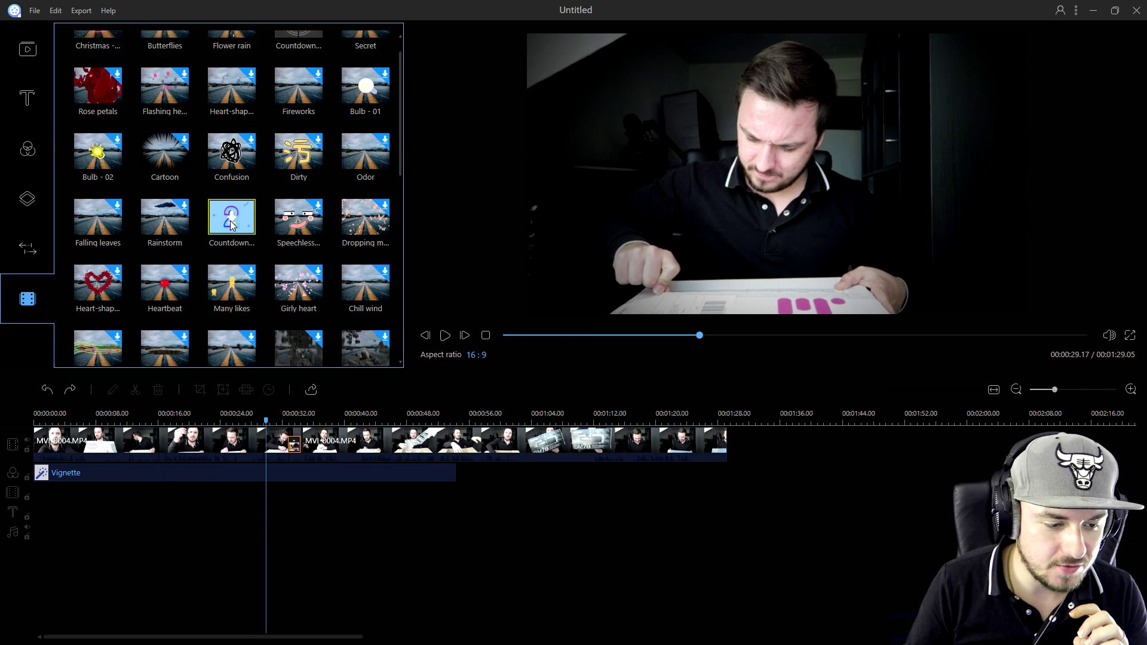
scroll(179, 268, down, 5)
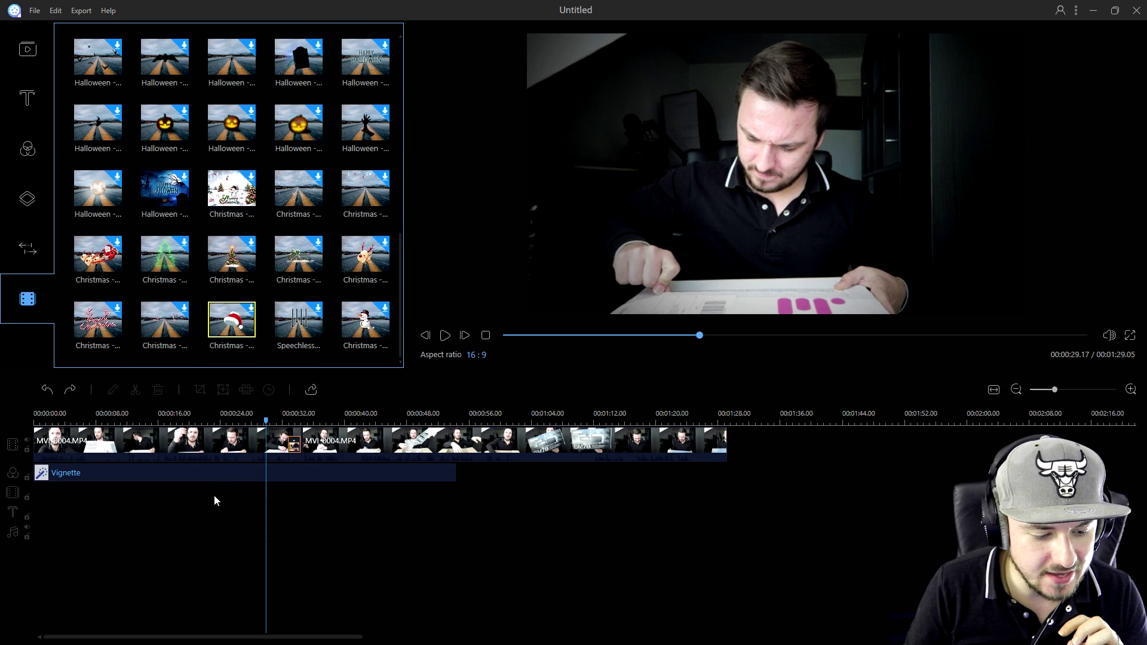
drag(232, 322, 257, 492)
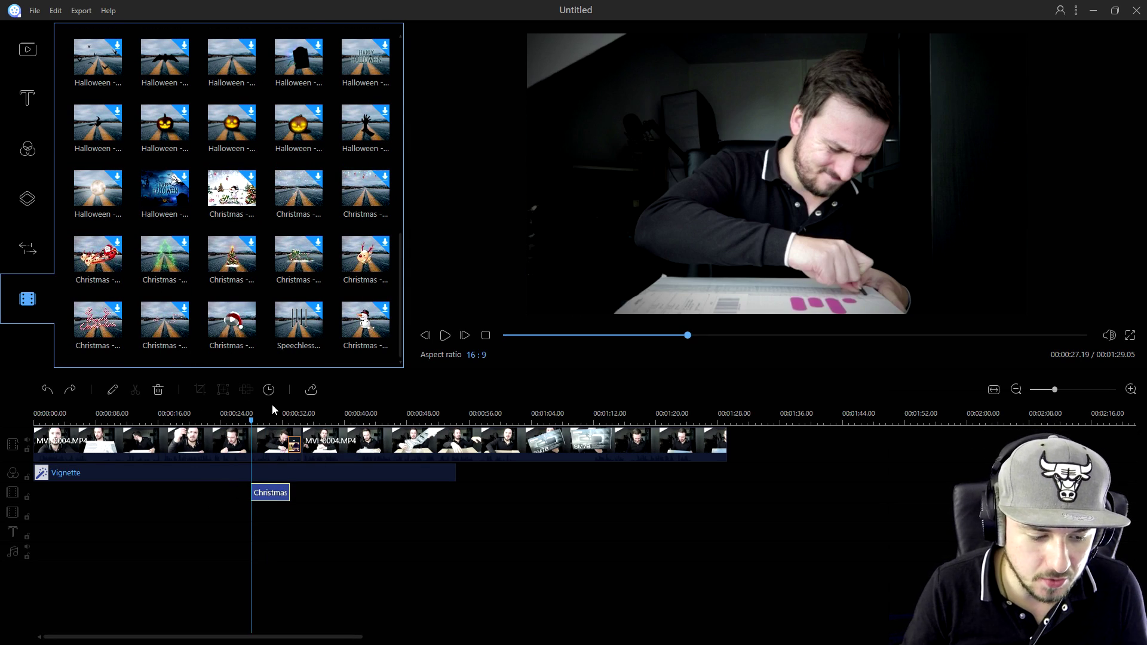
click(269, 413)
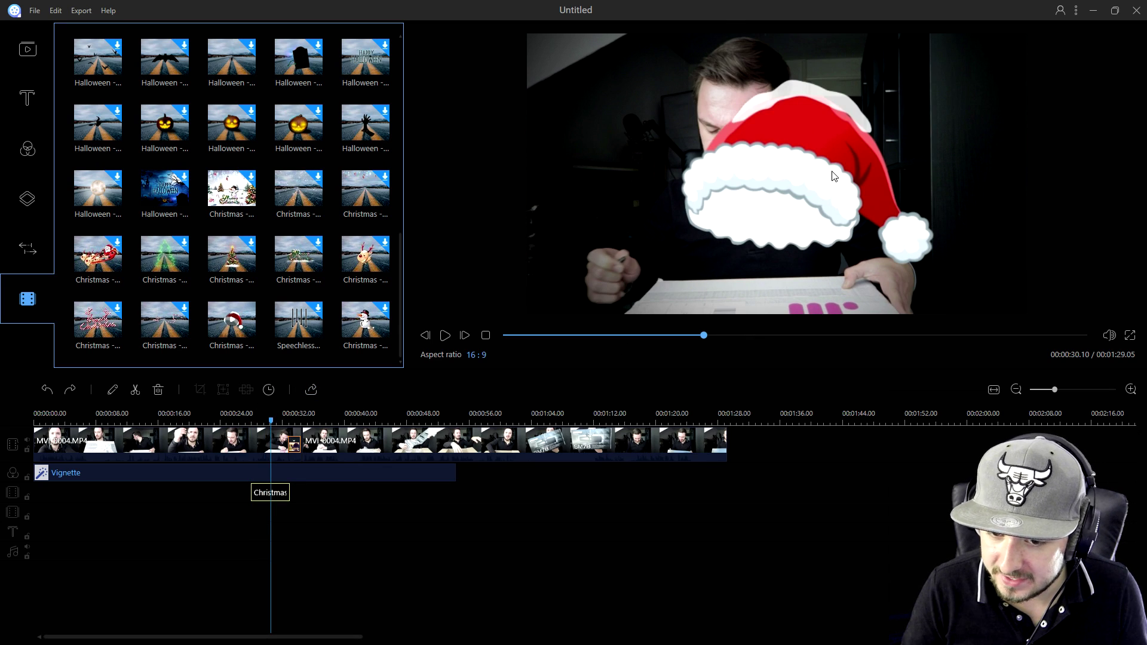
key(Delete)
scroll(268, 270, up, 5)
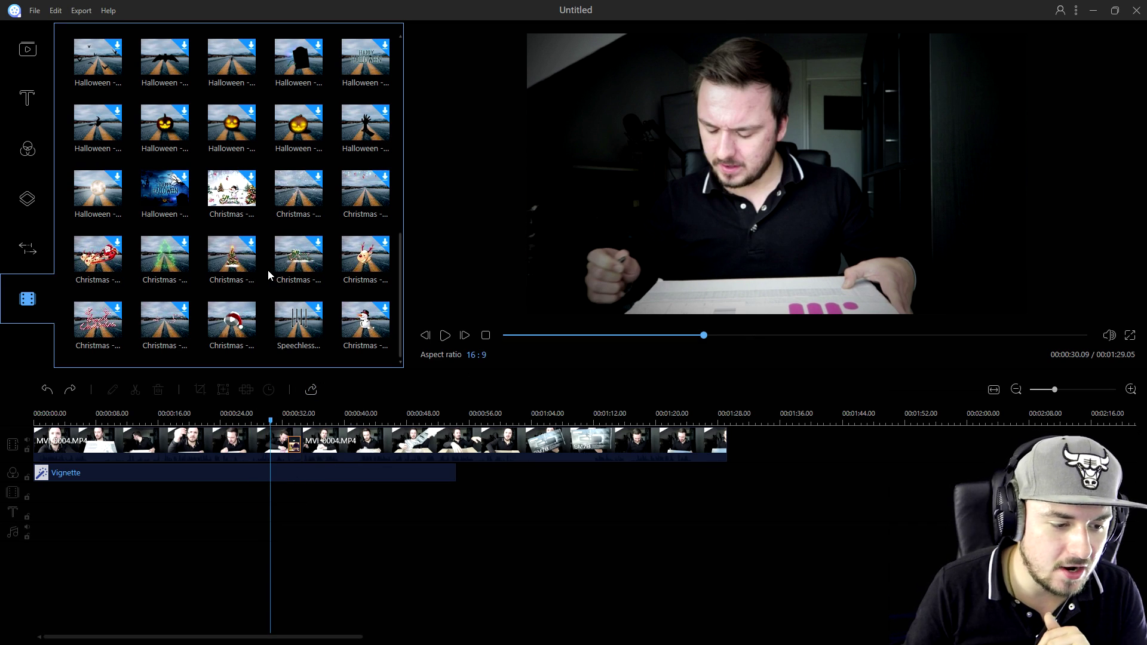
scroll(260, 310, up, 3)
Step: Switch from Media and Text to the Filters gallery and select the Vignette clip on the filter track
click(21, 60)
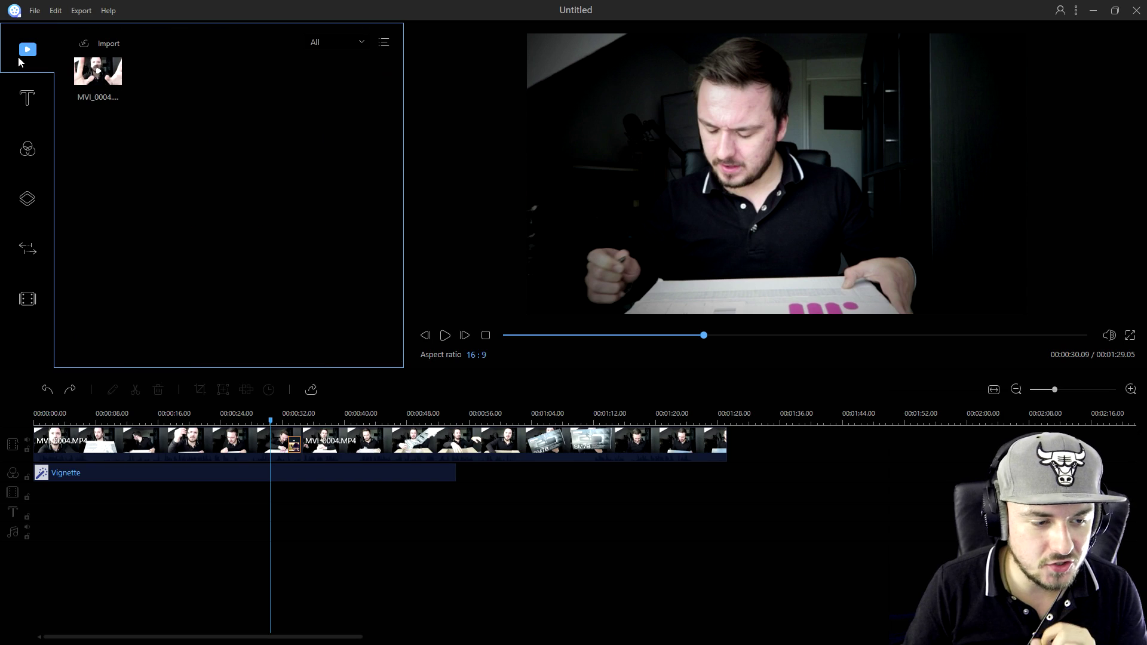
click(28, 96)
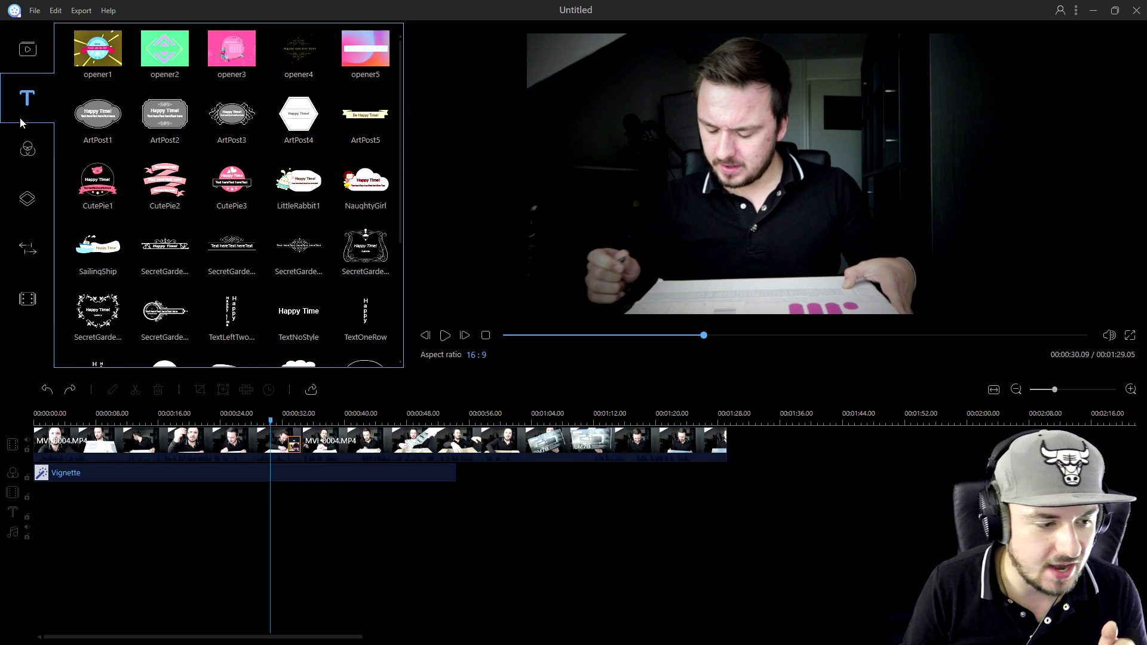
click(30, 140)
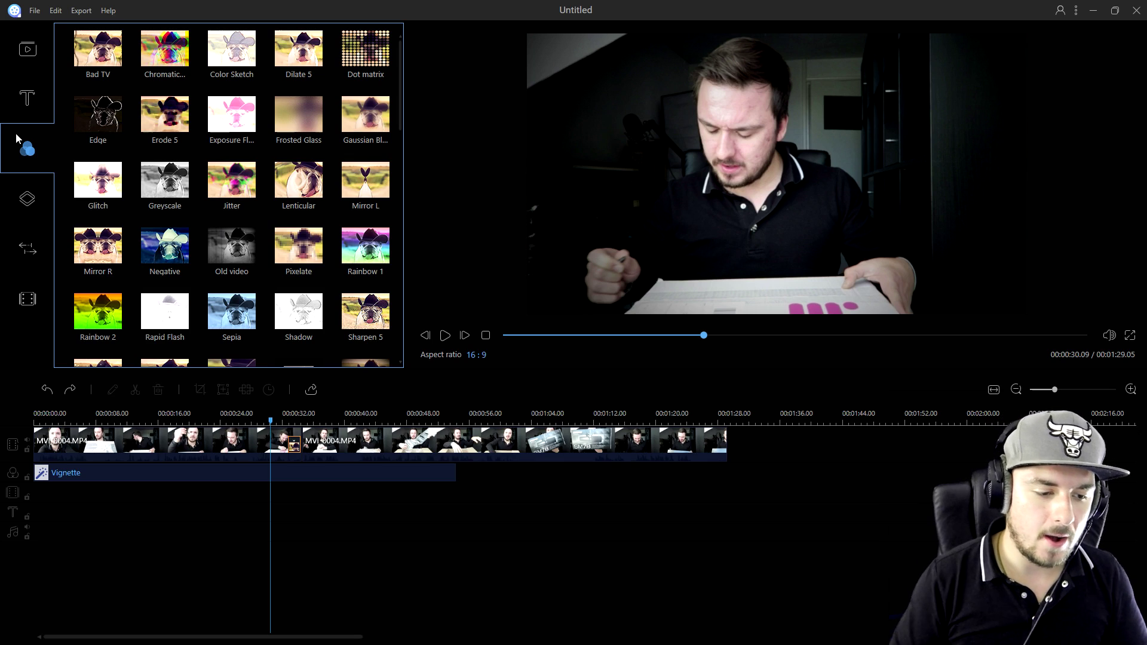
click(316, 472)
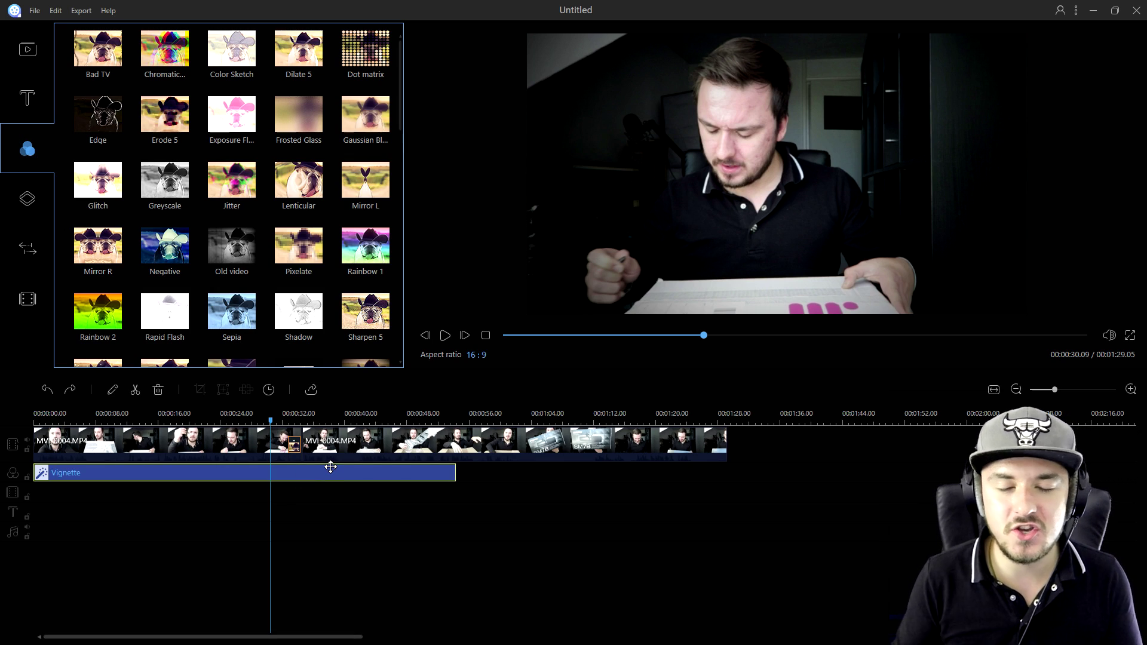